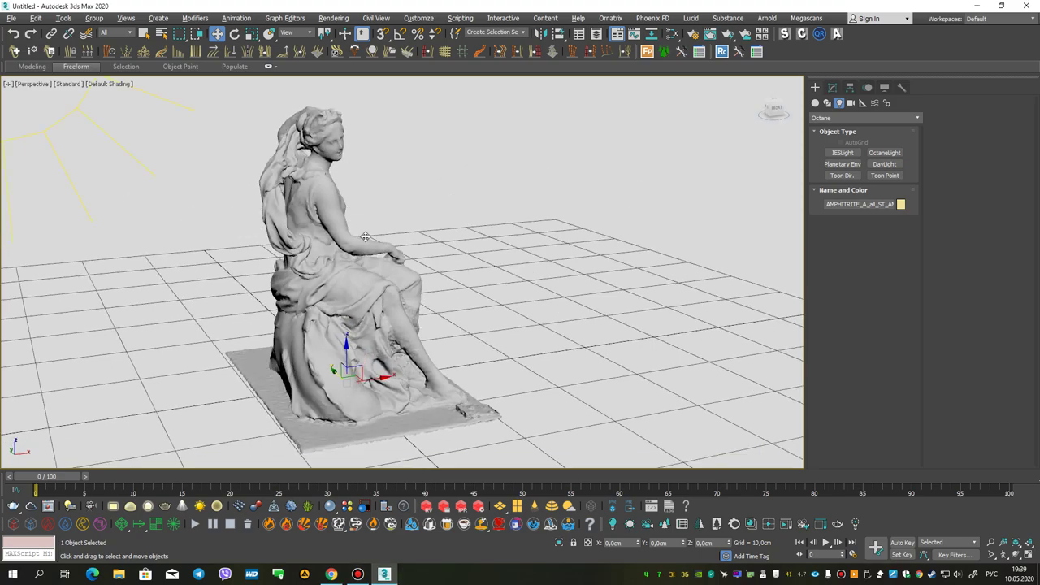
# Inspect the statue's Octane object settings, then close them.
pyautogui.rightClick(307, 246)
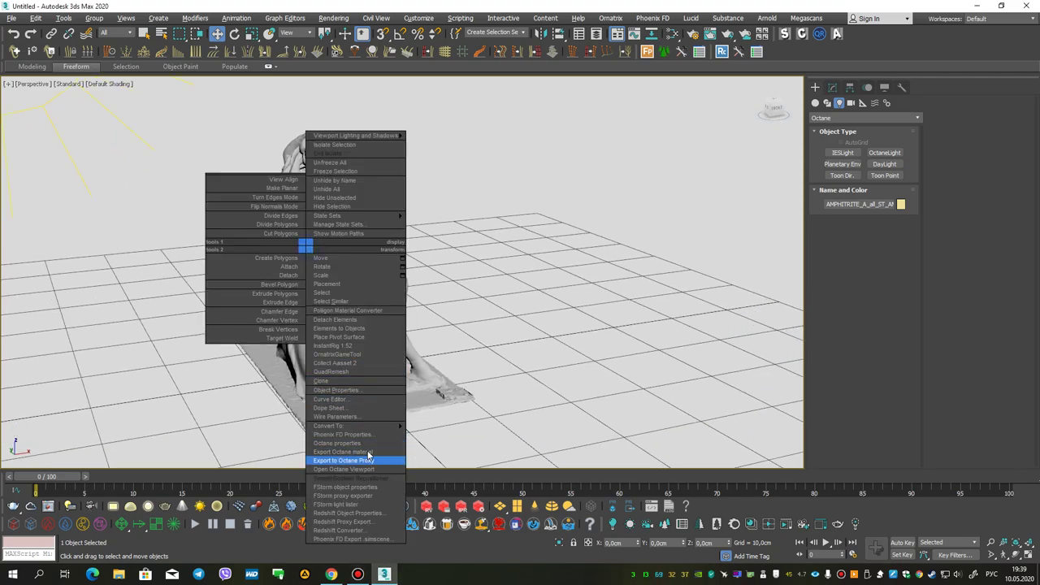
pyautogui.click(348, 442)
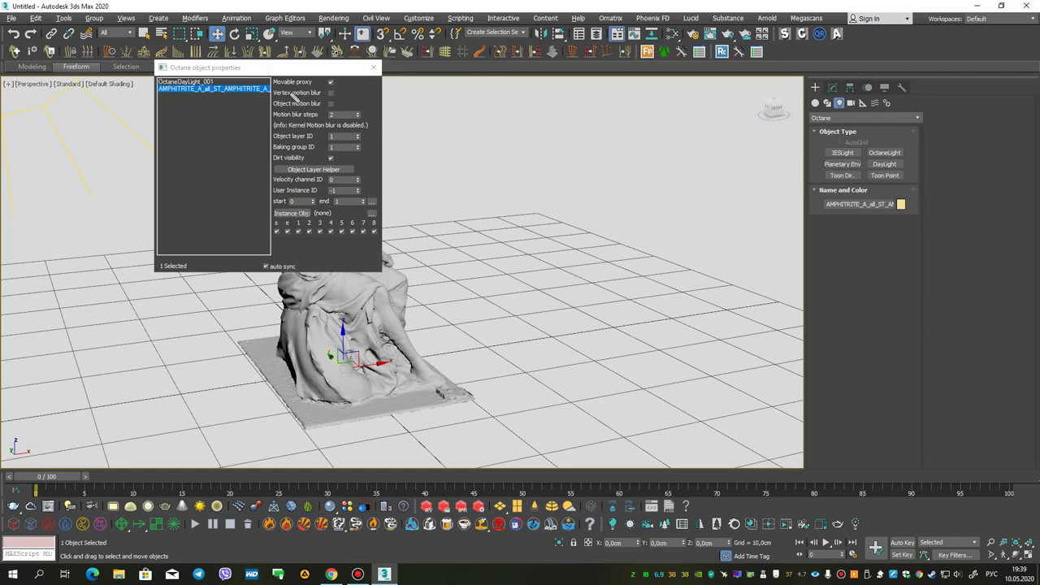
pyautogui.moveTo(268, 85); pyautogui.dragTo(312, 88)
pyautogui.click(374, 67)
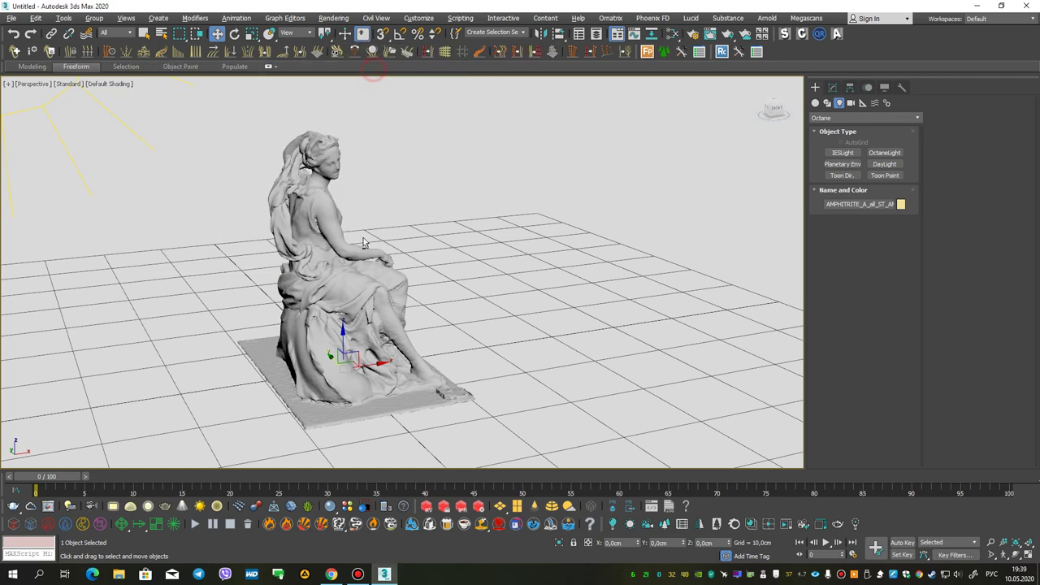
# Turn on Display as Box in the statue's Object Properties.
pyautogui.keyDown('alt'); pyautogui.moveTo(374, 77); pyautogui.dragTo(341, 244, button='middle'); pyautogui.keyUp('alt')
pyautogui.rightClick(341, 241)
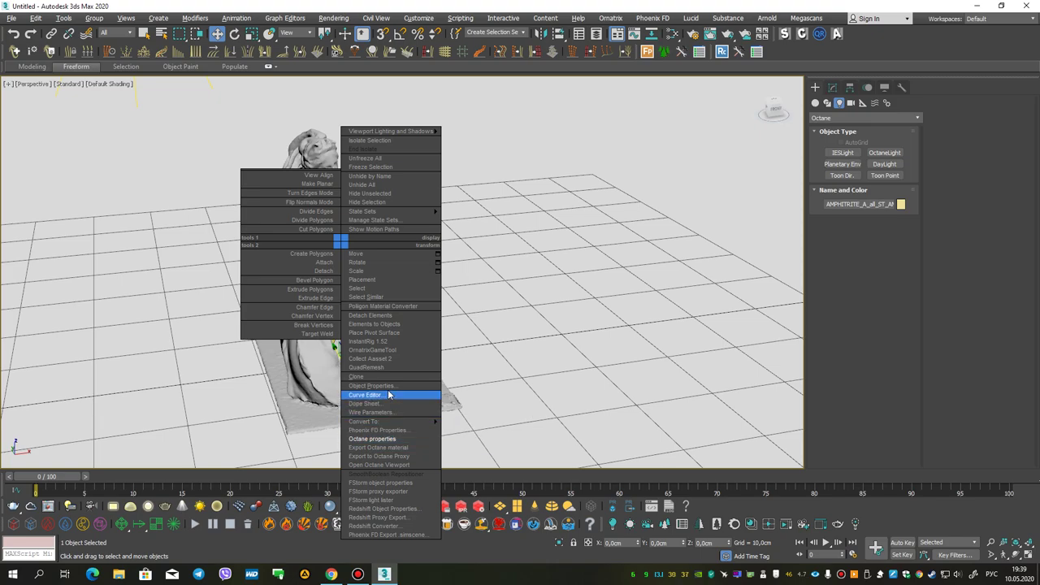
pyautogui.click(372, 385)
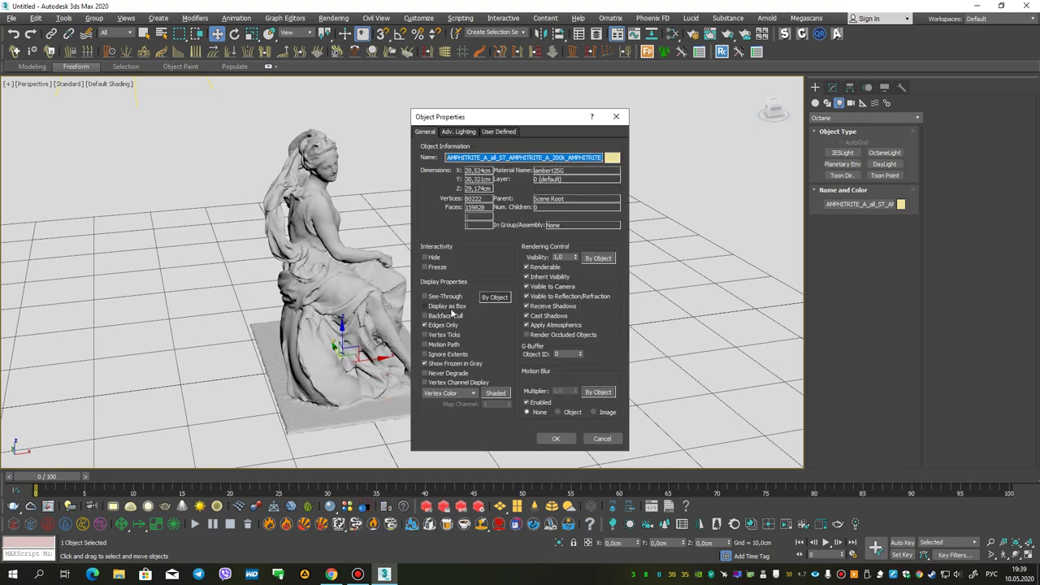
pyautogui.click(568, 441)
pyautogui.scroll(-5, 362, 269)
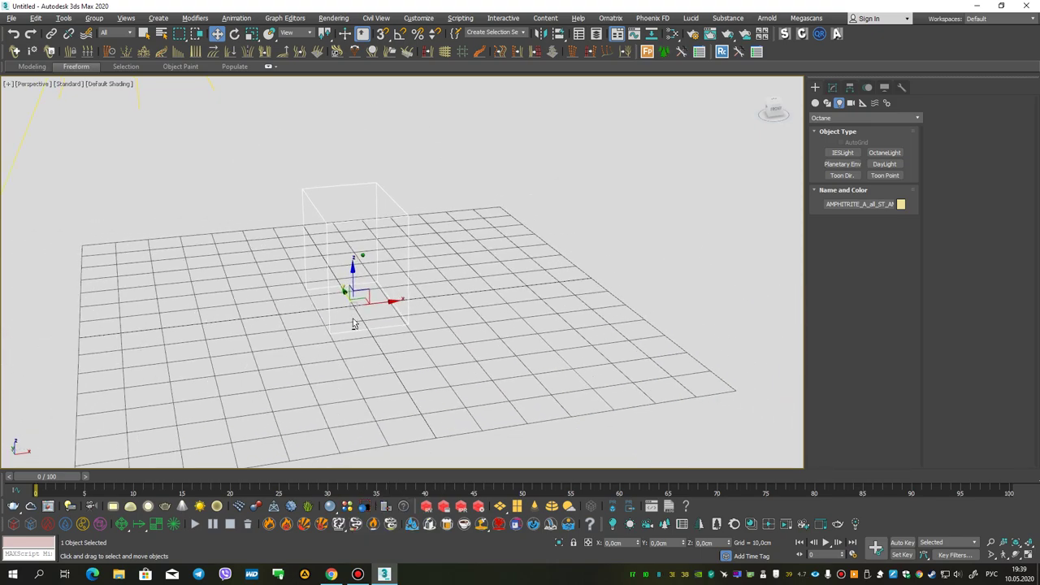
# Switch to wireframe and Shift-drag the statue box into a row of 20 instanced copies.
pyautogui.press('F3')
pyautogui.moveTo(372, 298)
pyautogui.mouseDown(button='middle')
pyautogui.moveTo(312, 290)
pyautogui.moveTo(362, 245)
pyautogui.mouseUp(button='middle')
pyautogui.scroll(-5, 311, 290)
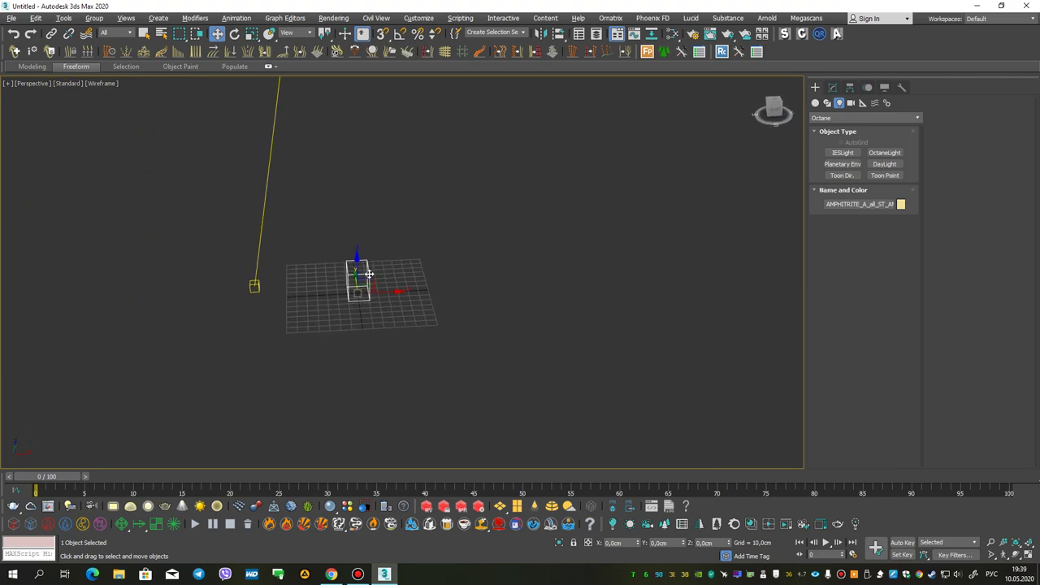
pyautogui.scroll(2, 345, 281)
pyautogui.scroll(1, 366, 293)
pyautogui.moveTo(383, 304)
pyautogui.mouseDown()
pyautogui.moveTo(303, 315)
pyautogui.moveTo(348, 310)
pyautogui.mouseUp()
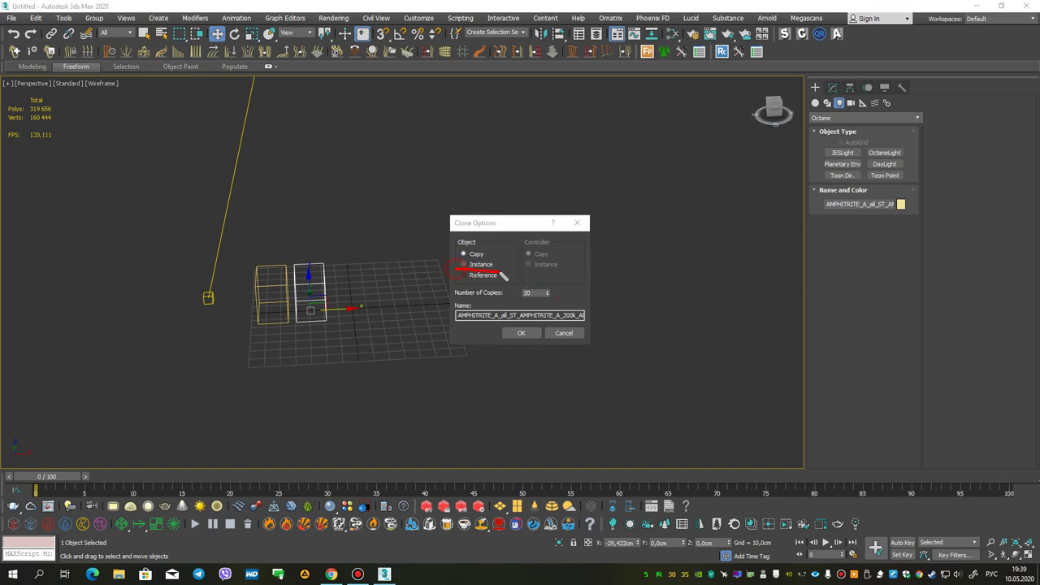
pyautogui.click(461, 265)
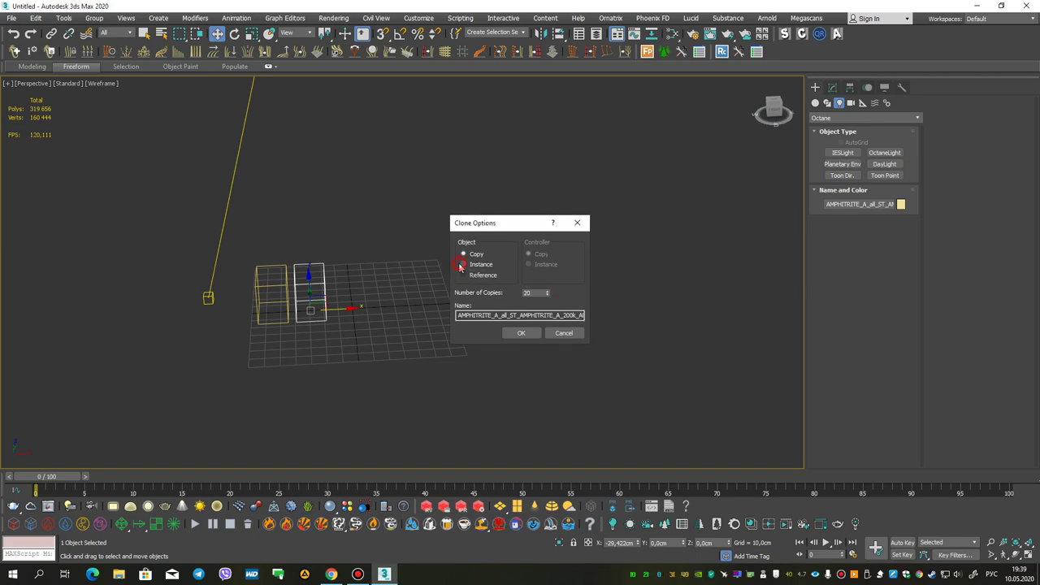
pyautogui.click(523, 334)
# Clone the 21-box row sideways as 20 instances, forming a 21×21 grid.
pyautogui.moveTo(436, 258)
pyautogui.keyDown('alt'); pyautogui.mouseDown(button='middle')
pyautogui.moveTo(460, 228)
pyautogui.moveTo(357, 309)
pyautogui.mouseUp(button='middle'); pyautogui.keyUp('alt')
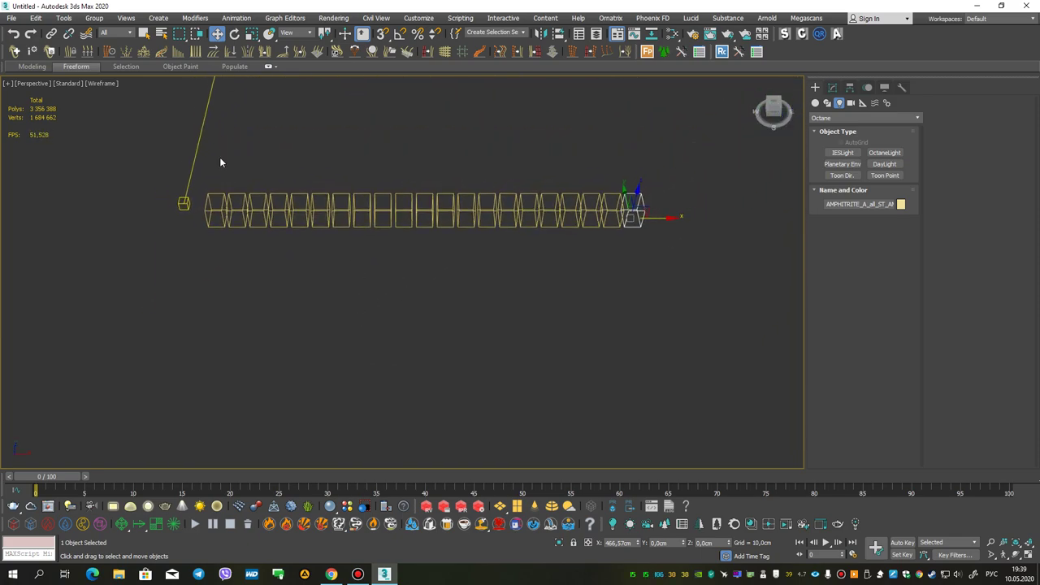
pyautogui.hotkey('ctrl', 'a')
pyautogui.keyDown('alt'); pyautogui.moveTo(426, 267); pyautogui.dragTo(420, 248, button='middle'); pyautogui.keyUp('alt')
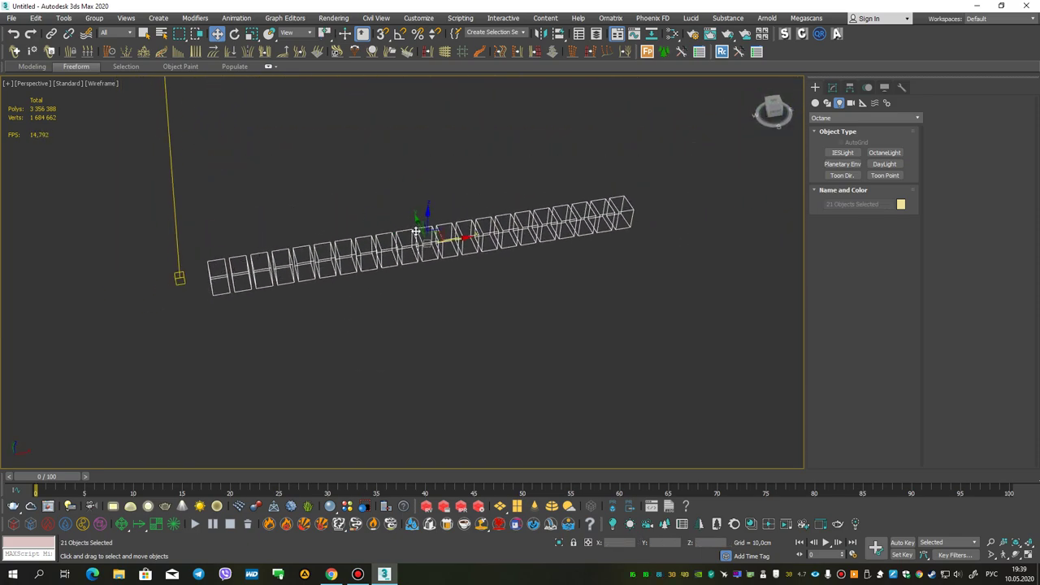
pyautogui.keyDown('shift'); pyautogui.moveTo(420, 245); pyautogui.dragTo(428, 263); pyautogui.keyUp('shift')
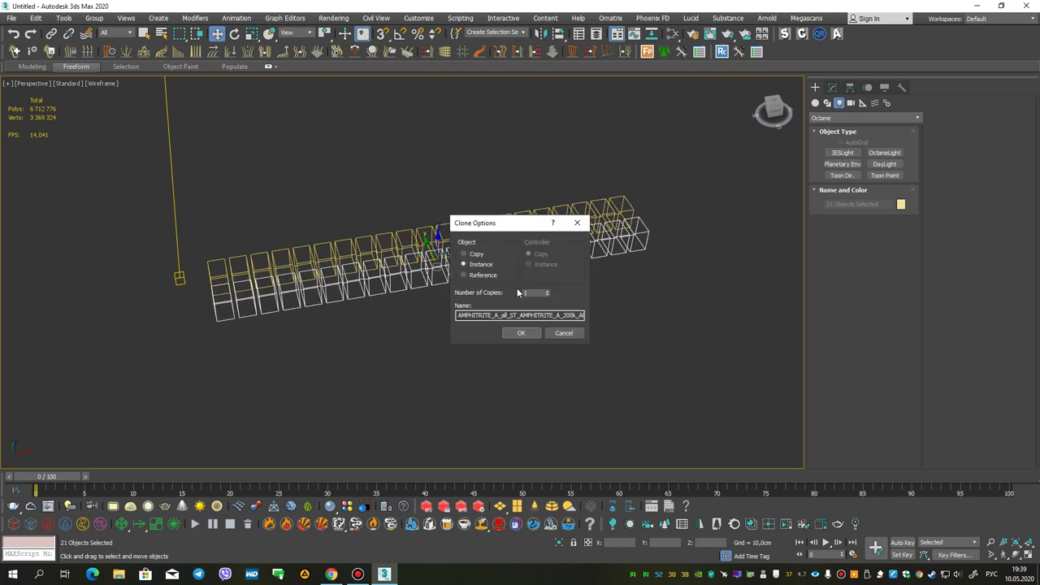
pyautogui.click(538, 337)
# Select the entire grid and Shift-drag it to the right to clone it.
pyautogui.keyDown('alt'); pyautogui.moveTo(536, 344); pyautogui.dragTo(404, 214, button='middle'); pyautogui.keyUp('alt')
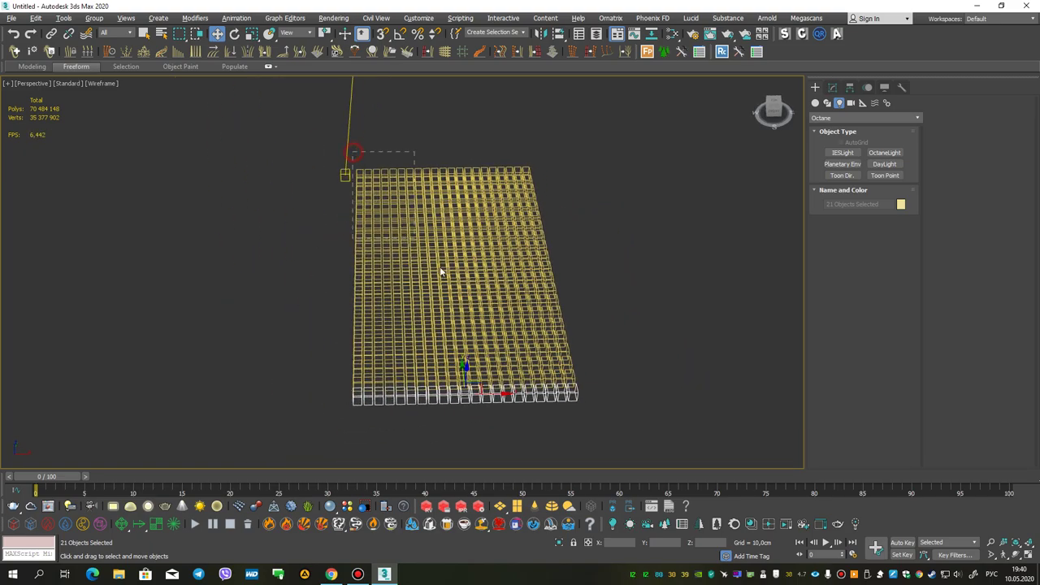
pyautogui.hotkey('ctrl', 'a')
pyautogui.moveTo(556, 308); pyautogui.dragTo(519, 308, button='middle')
pyautogui.keyDown('shift'); pyautogui.moveTo(453, 269); pyautogui.dragTo(649, 269); pyautogui.keyUp('shift')
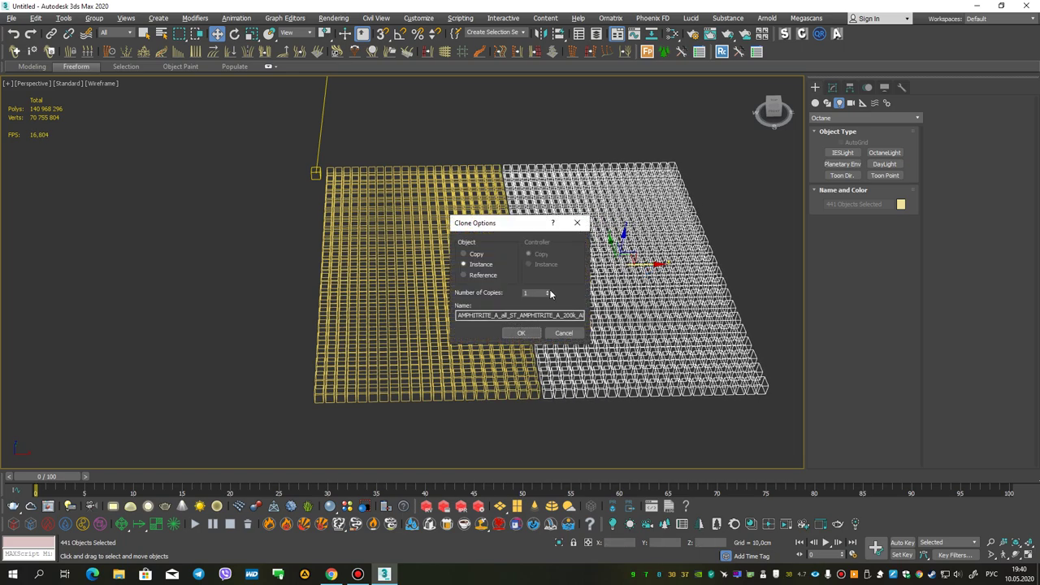
# Confirm one instanced grid copy, then clone and confirm another further right.
pyautogui.click(521, 333)
pyautogui.scroll(-3, 493, 226)
pyautogui.scroll(2, 485, 240)
pyautogui.scroll(1, 485, 241)
pyautogui.scroll(1, 503, 273)
pyautogui.keyDown('shift'); pyautogui.moveTo(502, 272); pyautogui.dragTo(720, 272); pyautogui.keyUp('shift')
pyautogui.click(521, 332)
# Region-select all the statue grids from an oblique view.
pyautogui.scroll(-1, 344, 260)
pyautogui.scroll(-2, 369, 235)
pyautogui.scroll(-2, 369, 235)
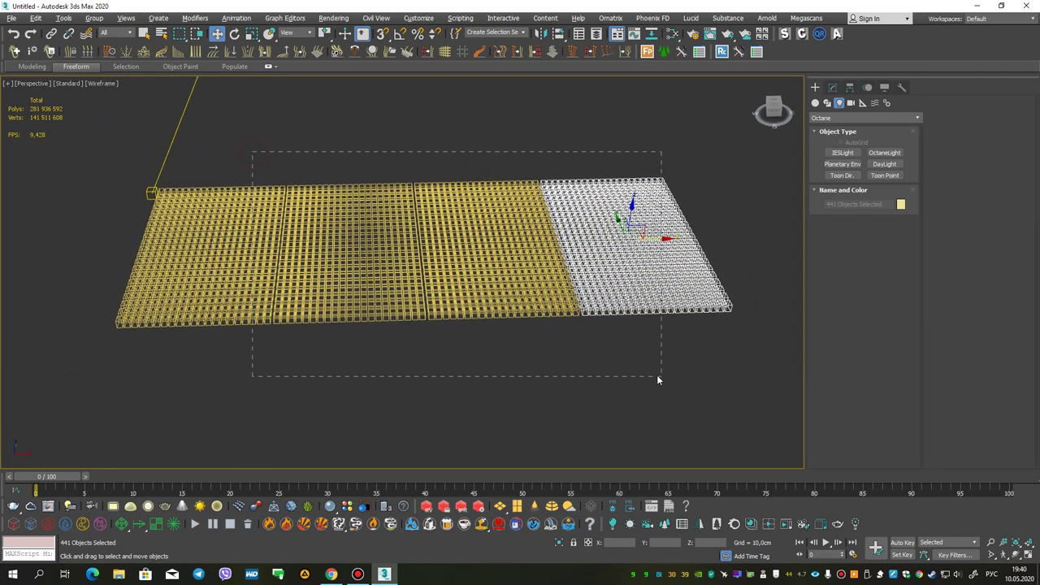
pyautogui.moveTo(656, 374); pyautogui.dragTo(658, 376)
pyautogui.keyDown('alt'); pyautogui.moveTo(658, 376); pyautogui.dragTo(268, 195, button='middle'); pyautogui.keyUp('alt')
pyautogui.moveTo(573, 323); pyautogui.dragTo(227, 198)
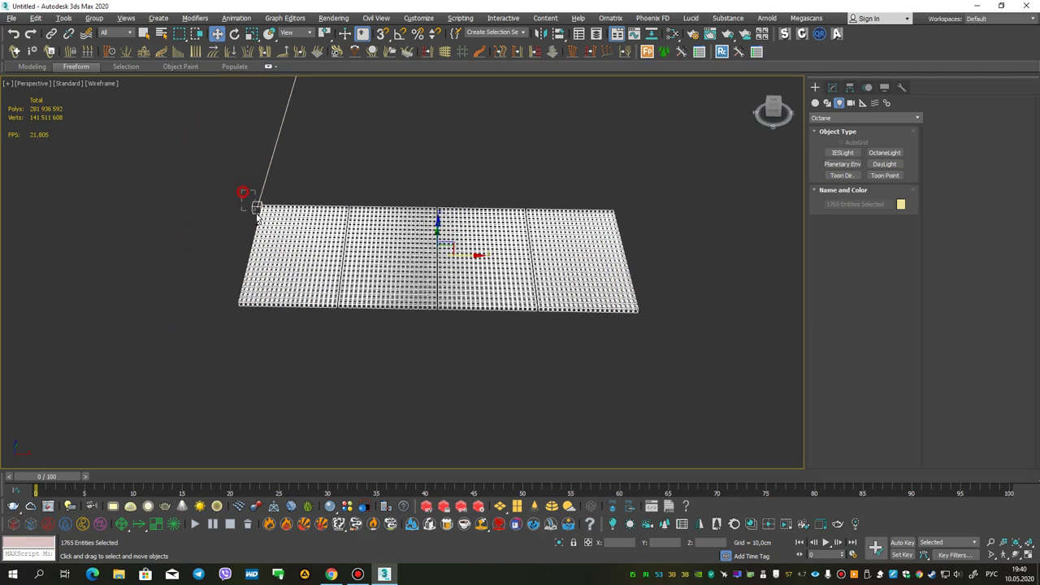
pyautogui.moveTo(267, 203); pyautogui.dragTo(299, 281, button='middle')
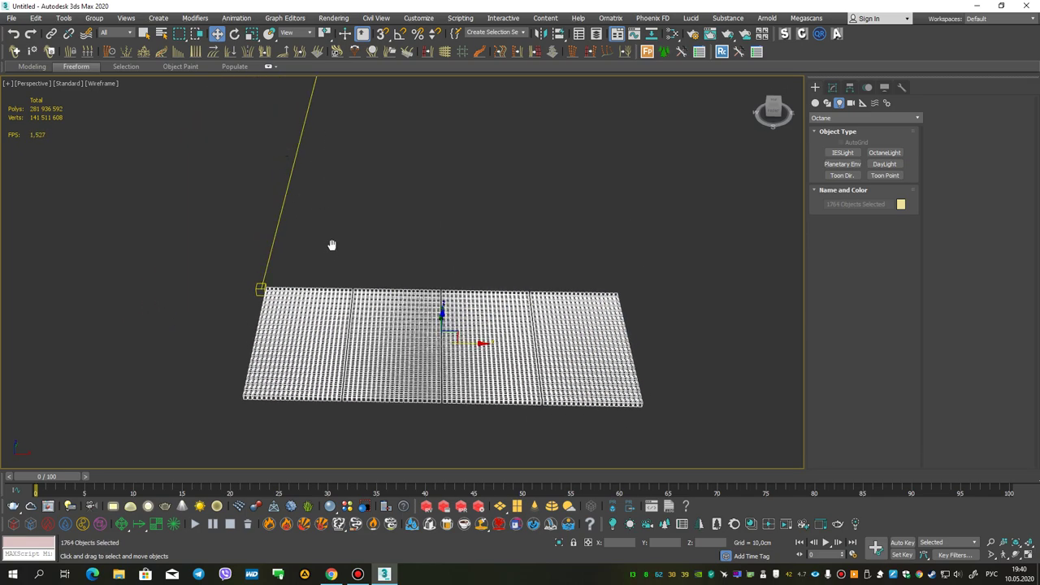
pyautogui.keyDown('alt'); pyautogui.moveTo(330, 247); pyautogui.dragTo(530, 264, button='middle'); pyautogui.keyUp('alt')
pyautogui.scroll(-5, 420, 277)
# Clone the selected grids as a second instanced block beside the originals.
pyautogui.keyDown('shift'); pyautogui.moveTo(419, 291); pyautogui.dragTo(562, 383); pyautogui.keyUp('shift')
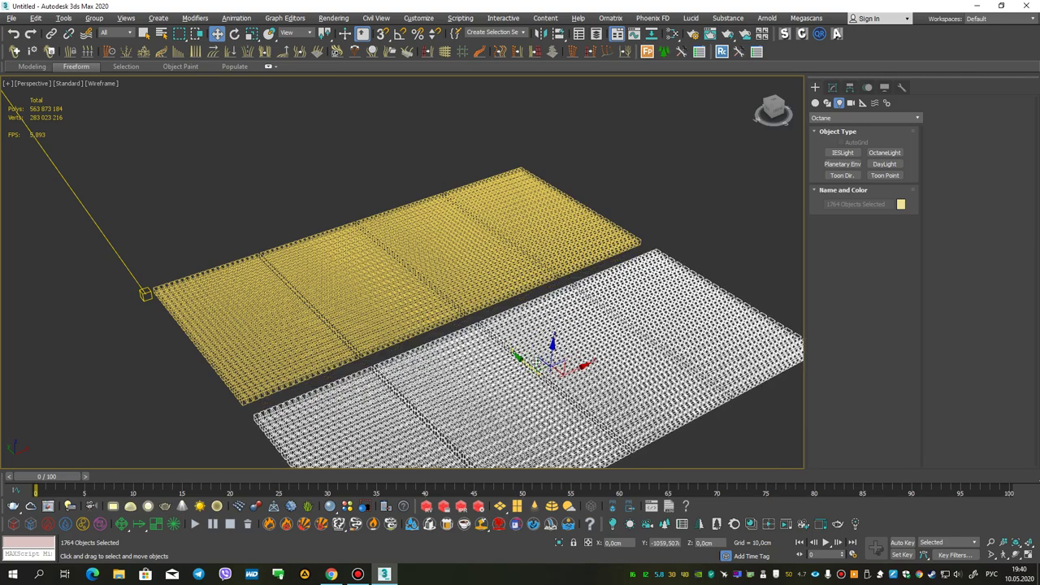
pyautogui.keyDown('shift'); pyautogui.moveTo(545, 351); pyautogui.dragTo(542, 351); pyautogui.keyUp('shift')
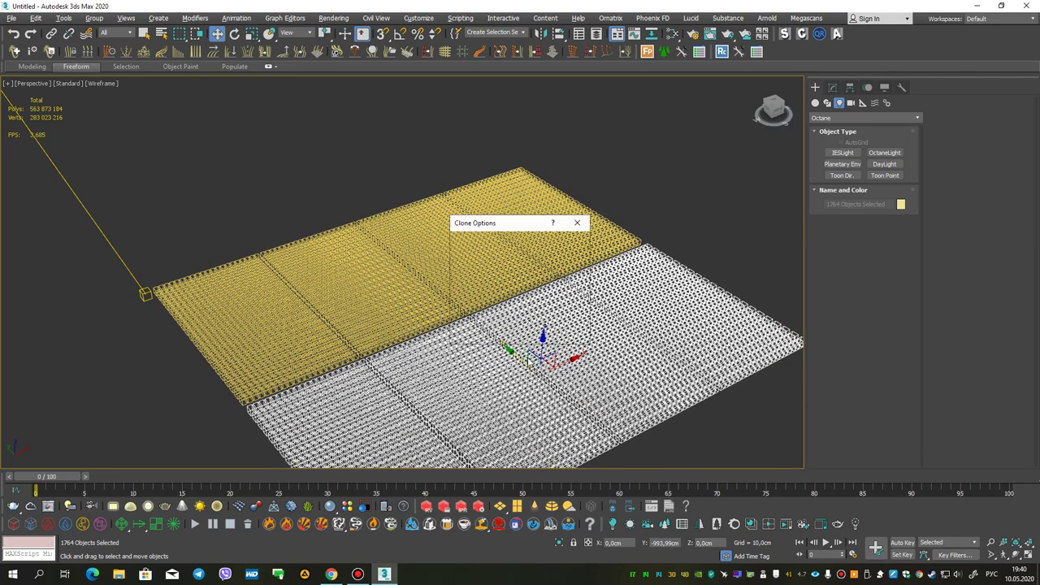
pyautogui.click(510, 334)
pyautogui.moveTo(487, 317)
pyautogui.keyDown('alt'); pyautogui.mouseDown(button='middle')
pyautogui.moveTo(374, 226)
pyautogui.moveTo(374, 244)
pyautogui.moveTo(350, 260)
pyautogui.moveTo(368, 281)
pyautogui.mouseUp(button='middle'); pyautogui.keyUp('alt')
pyautogui.scroll(3, 374, 244)
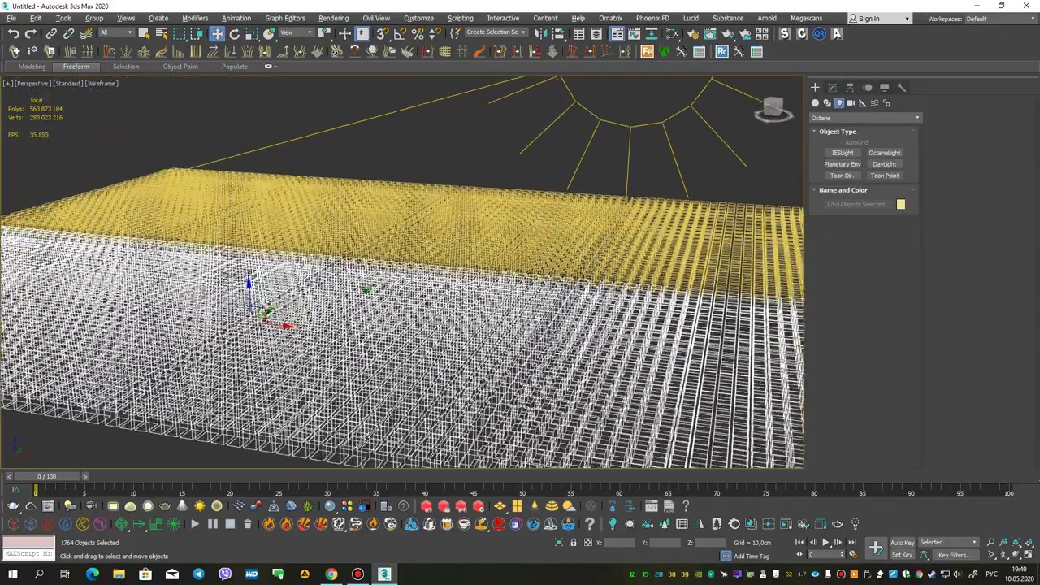
pyautogui.rightClick(520, 161)
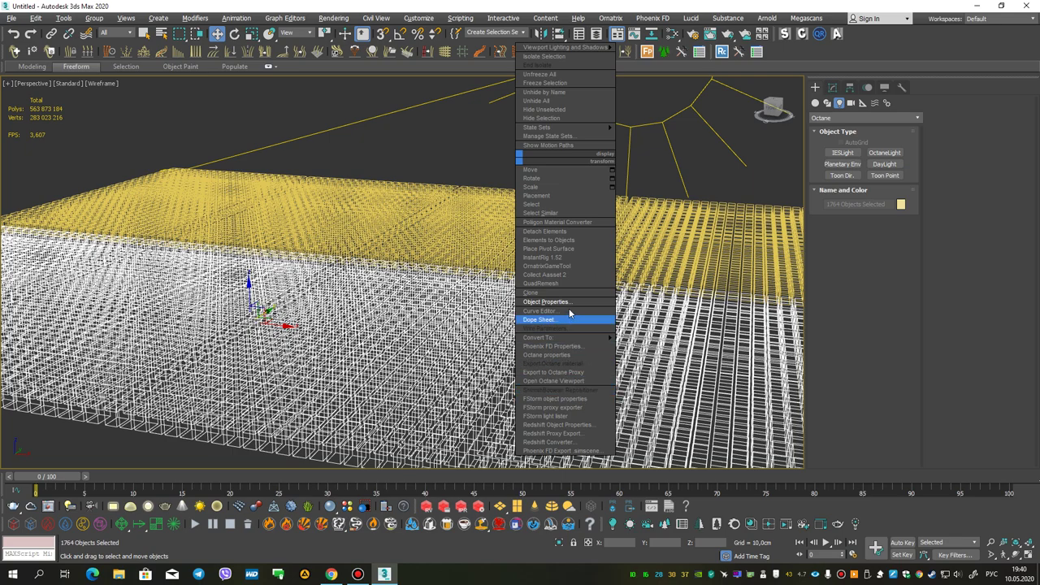
# Open the Octane viewport and move the OctaneDayLight sun from sunset into daylight.
pyautogui.click(575, 381)
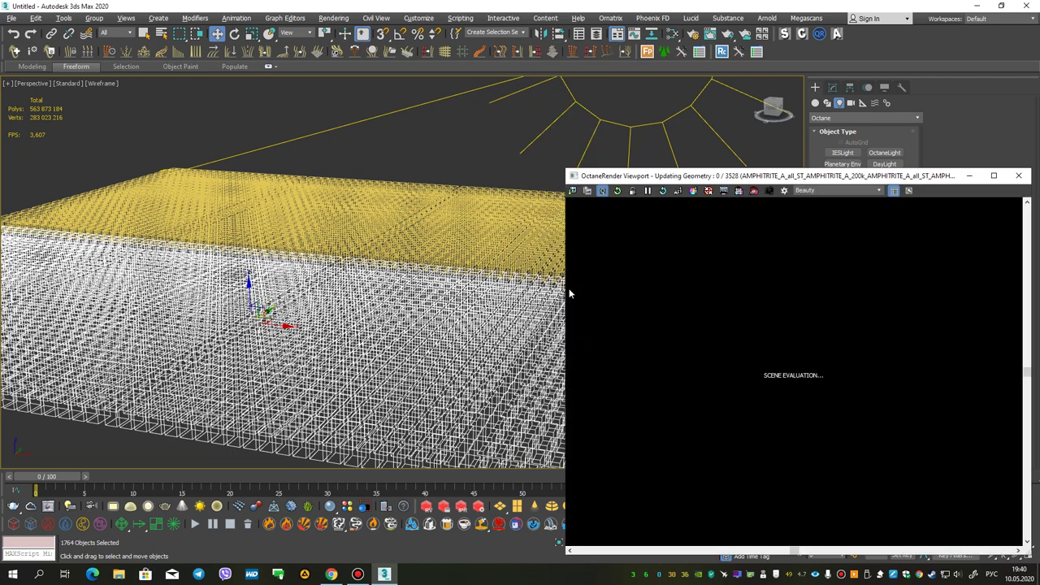
pyautogui.moveTo(561, 293)
pyautogui.keyDown('alt'); pyautogui.mouseDown(button='middle')
pyautogui.moveTo(300, 257)
pyautogui.moveTo(452, 209)
pyautogui.mouseUp(button='middle'); pyautogui.keyUp('alt')
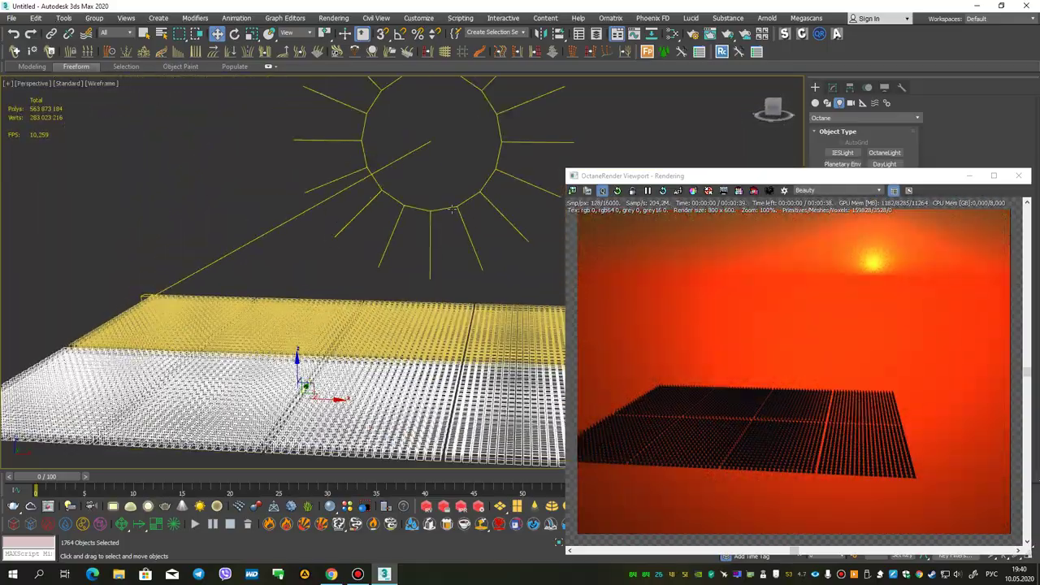
pyautogui.click(452, 210)
pyautogui.moveTo(427, 126); pyautogui.dragTo(395, 215)
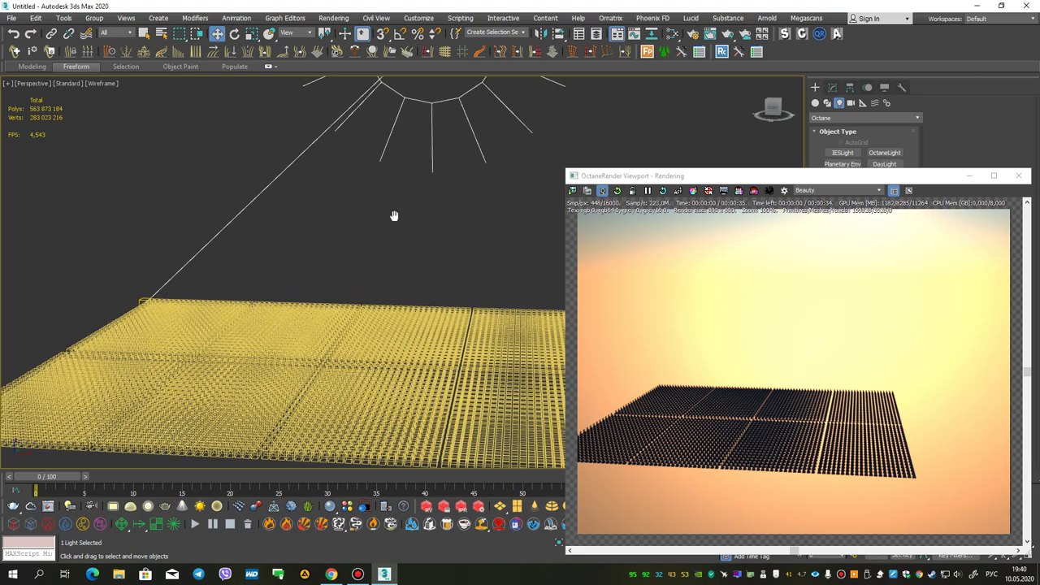
pyautogui.scroll(-5, 394, 216)
pyautogui.moveTo(455, 95); pyautogui.dragTo(287, 165)
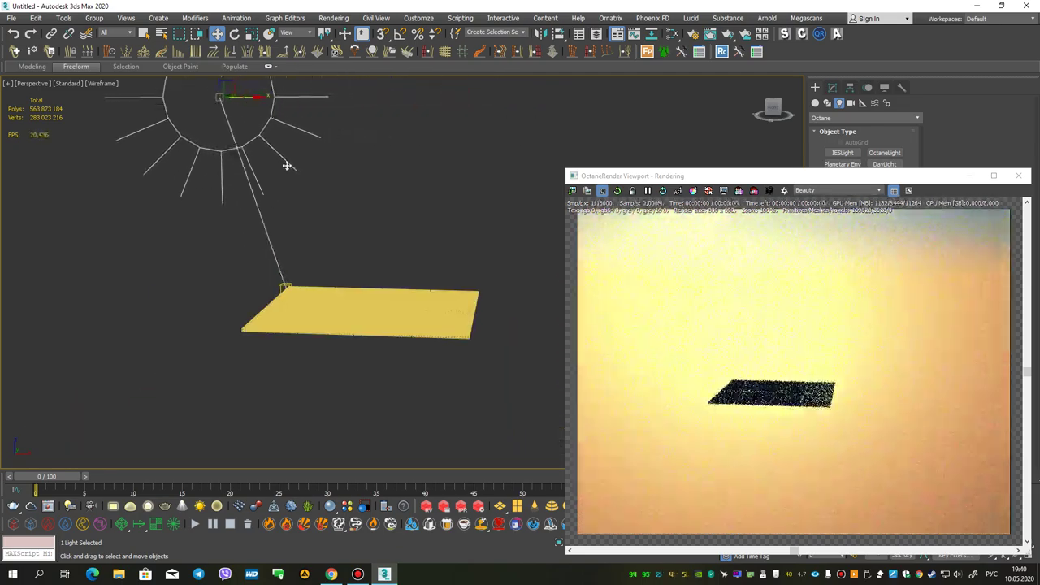
# Zoom and pan over the statue boxes to inspect the daylight render.
pyautogui.scroll(3, 326, 244)
pyautogui.scroll(2, 327, 245)
pyautogui.scroll(2, 358, 251)
pyautogui.scroll(2, 379, 256)
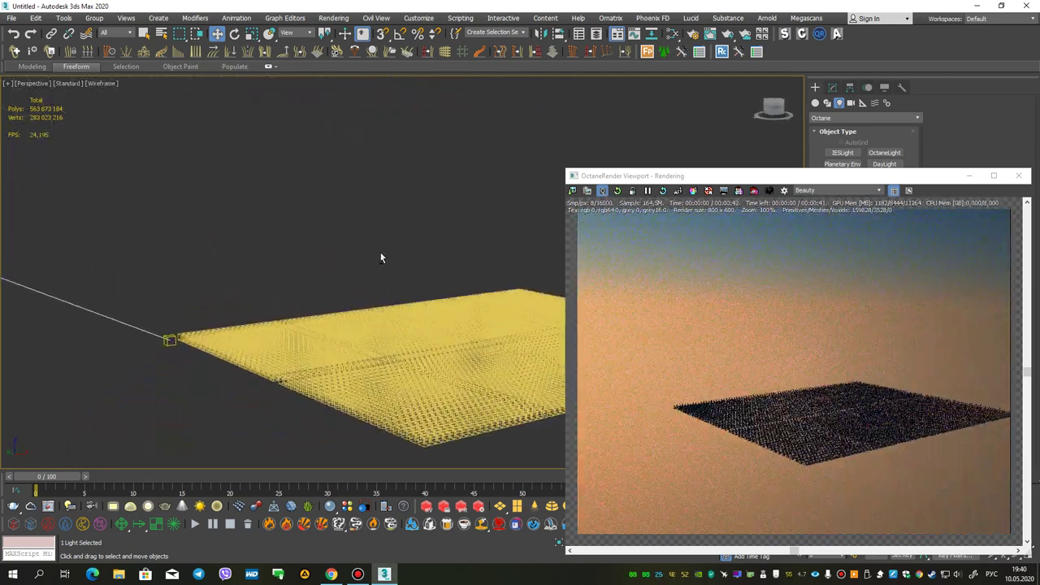
pyautogui.scroll(3, 380, 253)
pyautogui.scroll(1, 380, 253)
pyautogui.scroll(3, 380, 253)
pyautogui.scroll(3, 380, 253)
pyautogui.scroll(3, 298, 208)
pyautogui.moveTo(298, 209)
pyautogui.mouseDown(button='middle')
pyautogui.moveTo(307, 375)
pyautogui.moveTo(300, 353)
pyautogui.moveTo(313, 336)
pyautogui.mouseUp(button='middle')
pyautogui.scroll(-5, 318, 320)
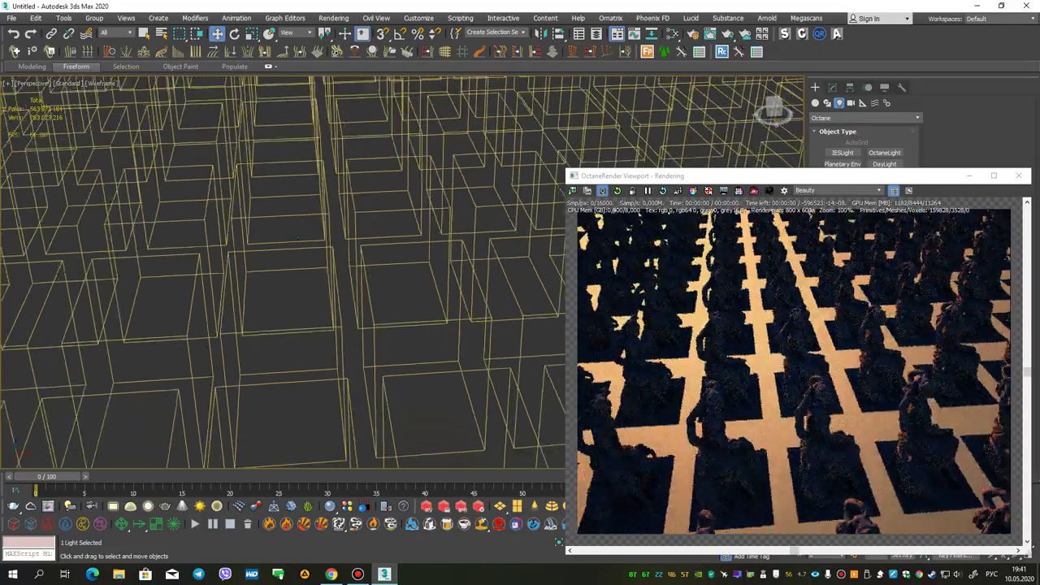
pyautogui.scroll(-3, 298, 238)
pyautogui.scroll(-3, 301, 236)
pyautogui.scroll(-2, 304, 233)
pyautogui.scroll(-3, 308, 228)
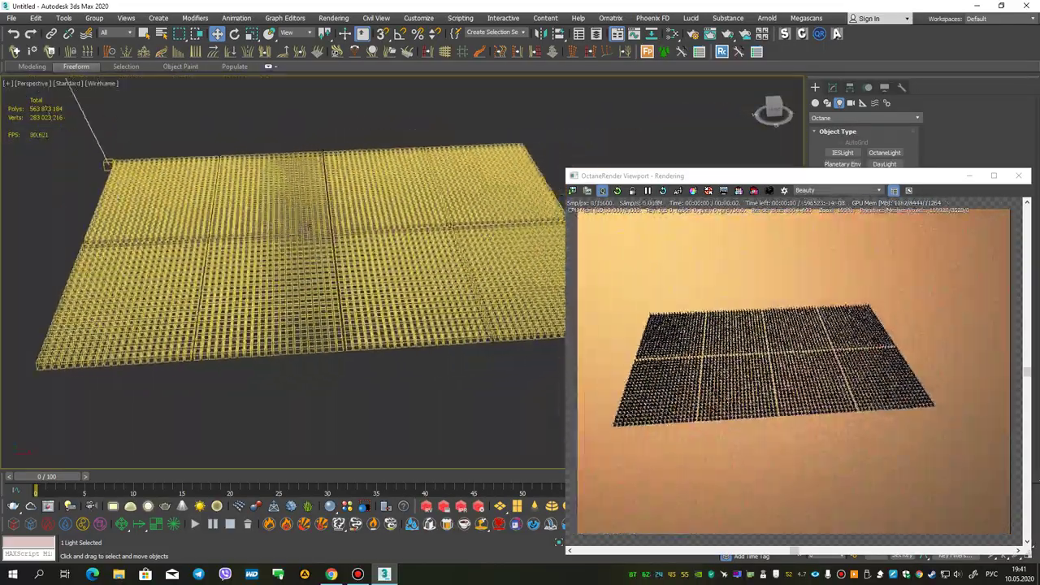
# Move the Octane render window aside and close it.
pyautogui.moveTo(650, 176); pyautogui.dragTo(577, 167)
pyautogui.click(941, 174)
pyautogui.scroll(3, 264, 234)
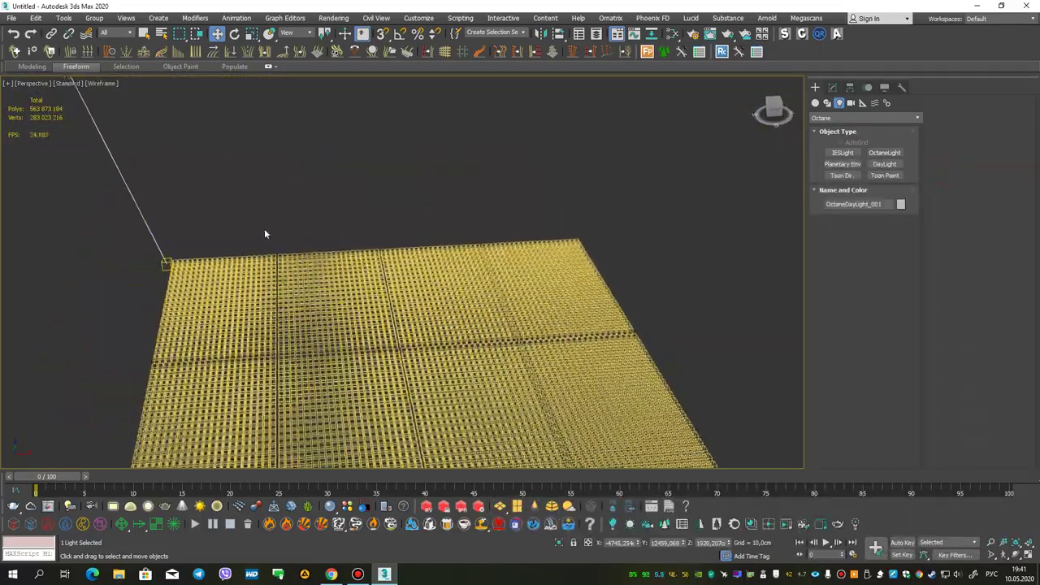
# Orbit and zoom until the statue grid slab faces front.
pyautogui.scroll(-3, 318, 282)
pyautogui.scroll(-5, 244, 244)
pyautogui.moveTo(243, 244)
pyautogui.keyDown('alt'); pyautogui.mouseDown(button='middle')
pyautogui.moveTo(248, 200)
pyautogui.moveTo(136, 231)
pyautogui.mouseUp(button='middle'); pyautogui.keyUp('alt')
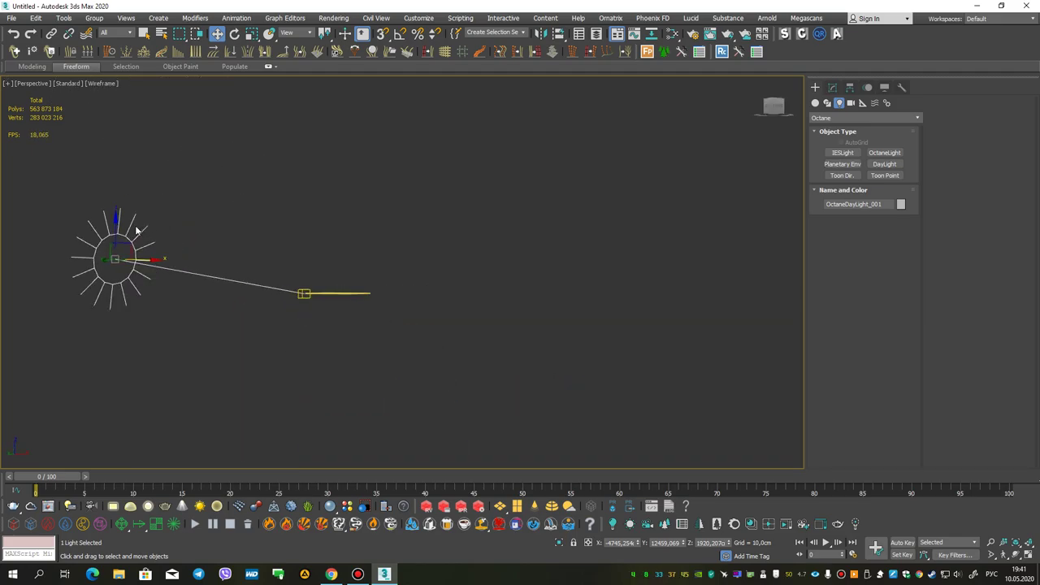
pyautogui.moveTo(120, 190)
pyautogui.keyDown('alt'); pyautogui.mouseDown(button='middle')
pyautogui.moveTo(130, 244)
pyautogui.moveTo(163, 293)
pyautogui.mouseUp(button='middle'); pyautogui.keyUp('alt')
pyautogui.scroll(5, 309, 301)
pyautogui.scroll(3, 309, 301)
pyautogui.scroll(-3, 251, 284)
pyautogui.scroll(-2, 372, 281)
pyautogui.scroll(-2, 371, 281)
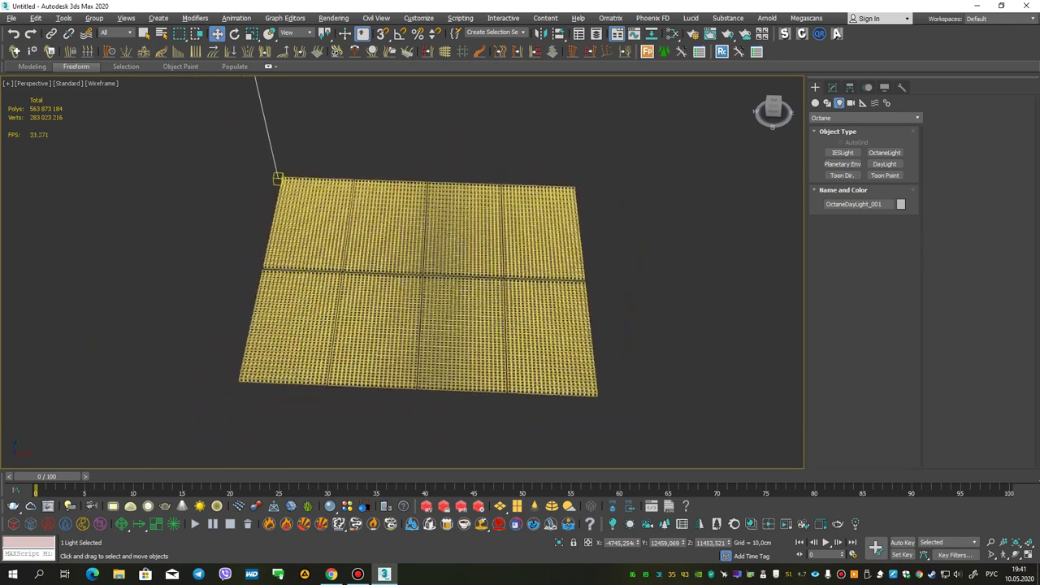
pyautogui.moveTo(288, 198); pyautogui.dragTo(244, 199)
# Box-select the whole grid and clone an instanced copy to its right.
pyautogui.click(255, 228)
pyautogui.keyDown('alt'); pyautogui.moveTo(255, 228); pyautogui.dragTo(270, 166, button='middle'); pyautogui.keyUp('alt')
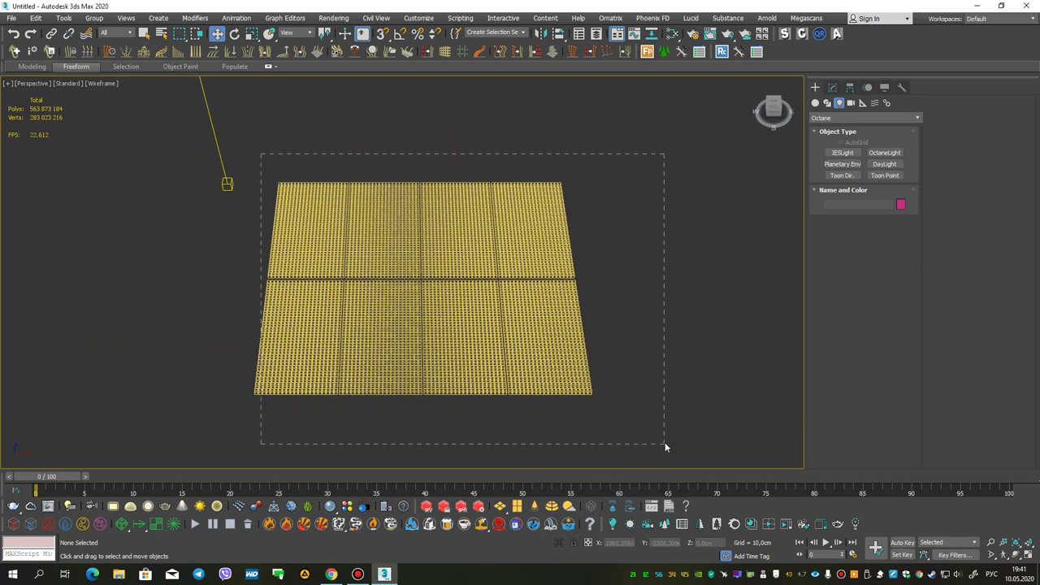
pyautogui.moveTo(520, 348); pyautogui.dragTo(663, 445)
pyautogui.moveTo(520, 348); pyautogui.dragTo(336, 331, button='middle')
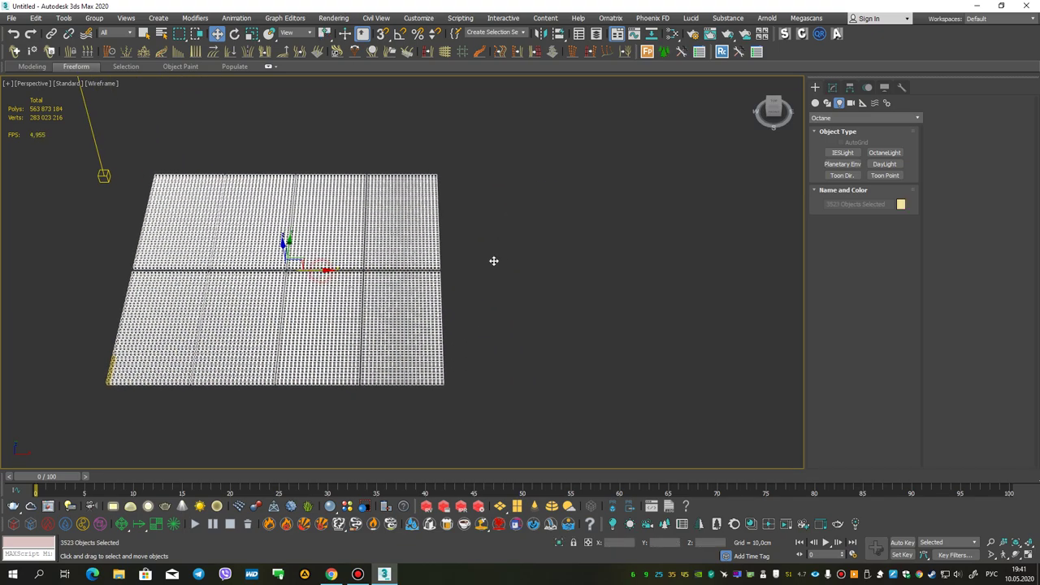
pyautogui.moveTo(622, 265)
pyautogui.keyDown('shift'); pyautogui.mouseDown()
pyautogui.moveTo(642, 267)
pyautogui.moveTo(619, 289)
pyautogui.mouseUp(); pyautogui.keyUp('shift')
pyautogui.click(518, 330)
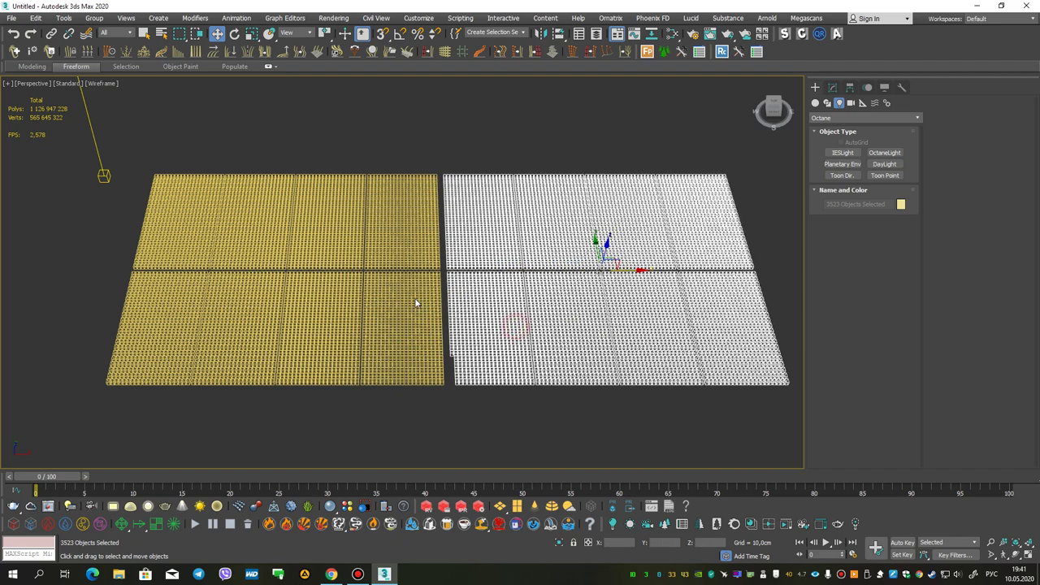
pyautogui.moveTo(395, 230)
pyautogui.keyDown('alt'); pyautogui.mouseDown(button='middle')
pyautogui.moveTo(407, 204)
pyautogui.moveTo(390, 199)
pyautogui.mouseUp(button='middle'); pyautogui.keyUp('alt')
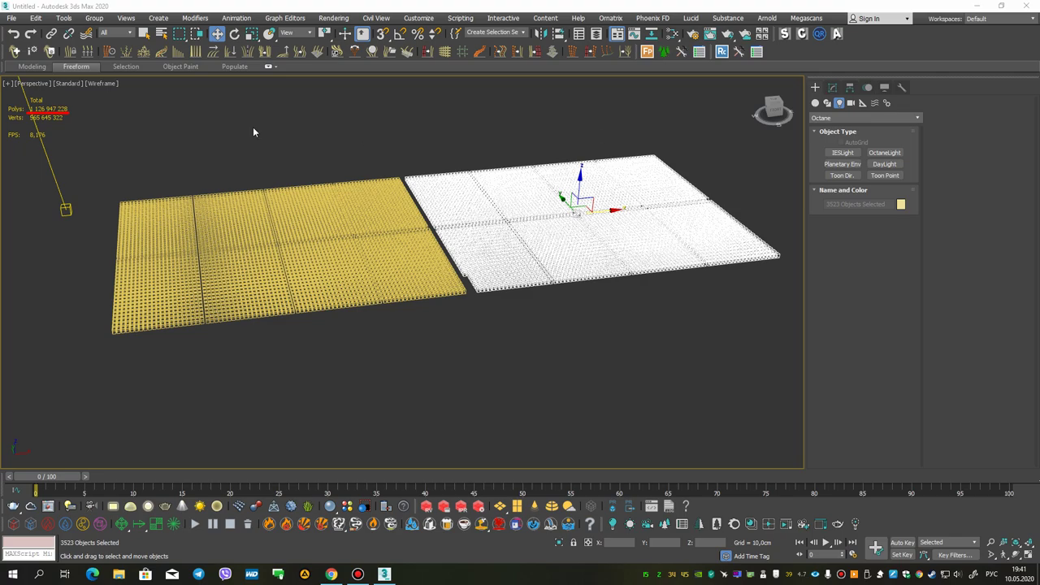
pyautogui.write('1 ')
pyautogui.write('ишддшщ')
pyautogui.press('BackSpace')
pyautogui.press('BackSpace')
pyautogui.press('BackSpace')
pyautogui.press('BackSpace')
pyautogui.press('BackSpace')
pyautogui.hotkey('alt', 'shift')
pyautogui.write('billion')
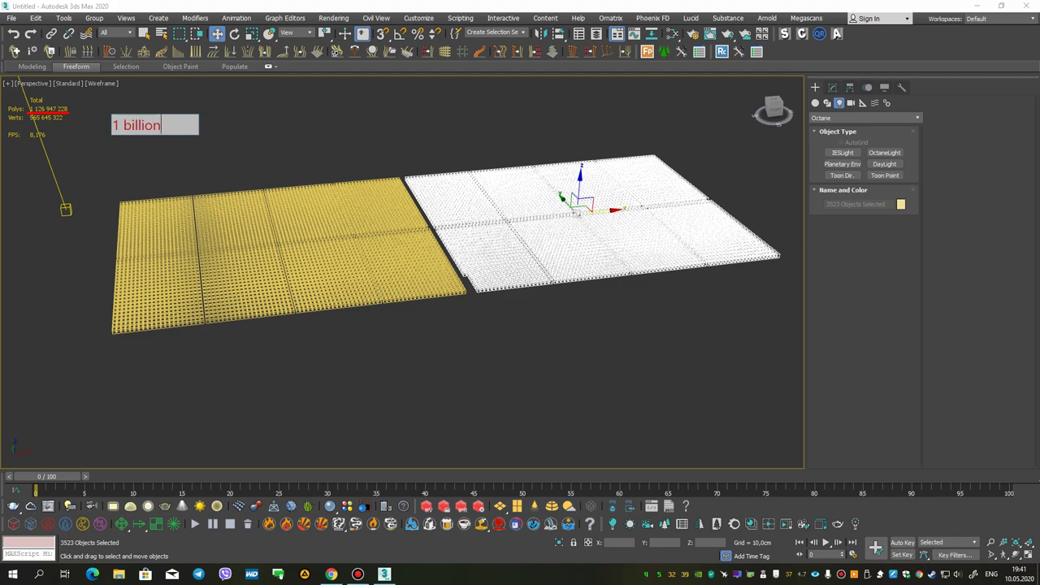
pyautogui.write(' polys - 1')
pyautogui.hotkey('alt', 'shift')
pyautogui.write(' млрд полигонов')
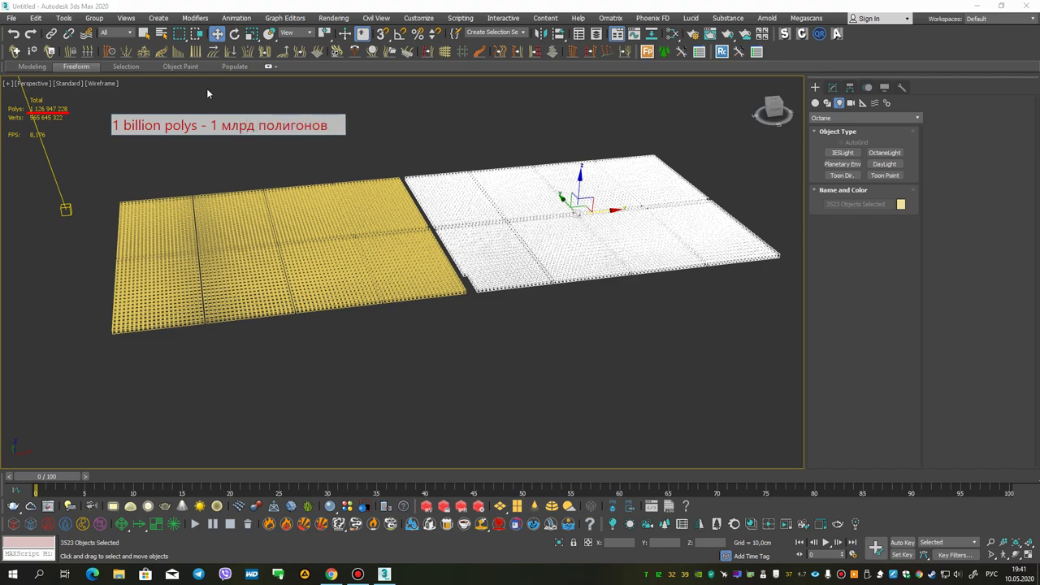
pyautogui.click(350, 185)
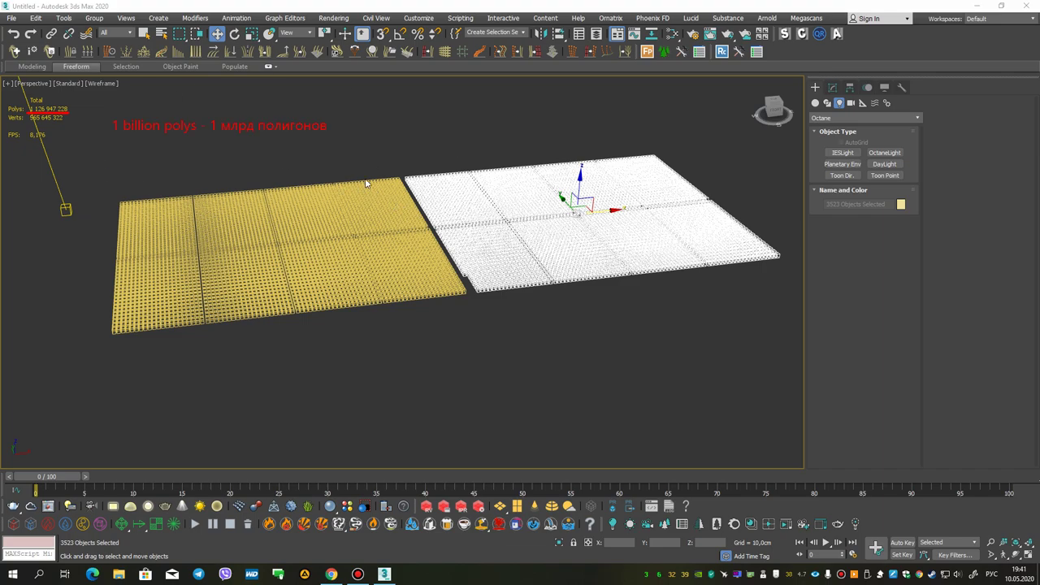
pyautogui.moveTo(397, 171)
pyautogui.keyDown('alt'); pyautogui.mouseDown(button='middle')
pyautogui.moveTo(375, 253)
pyautogui.moveTo(441, 214)
pyautogui.mouseUp(button='middle'); pyautogui.keyUp('alt')
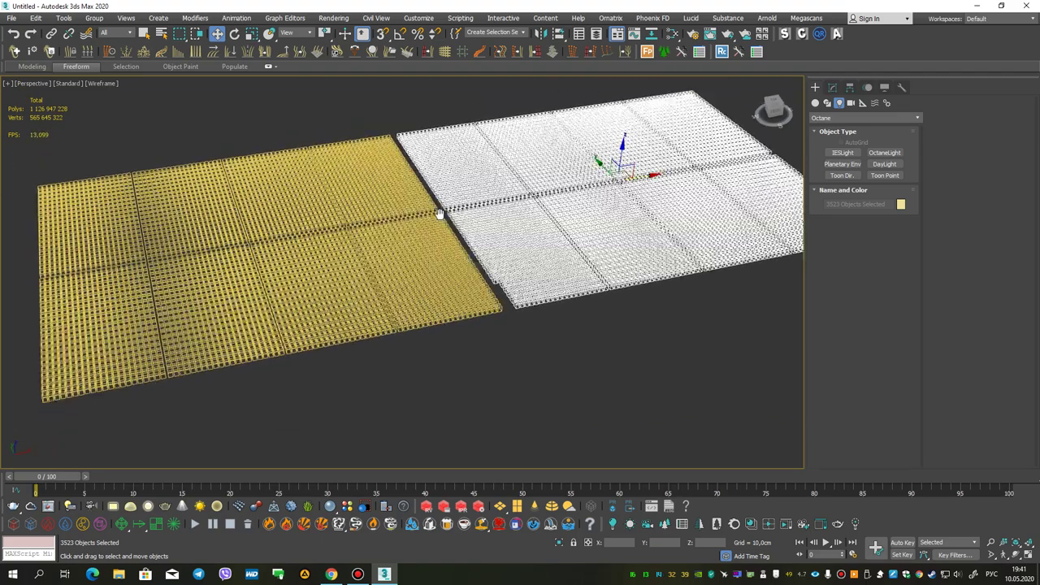
pyautogui.scroll(5, 441, 214)
pyautogui.rightClick(446, 233)
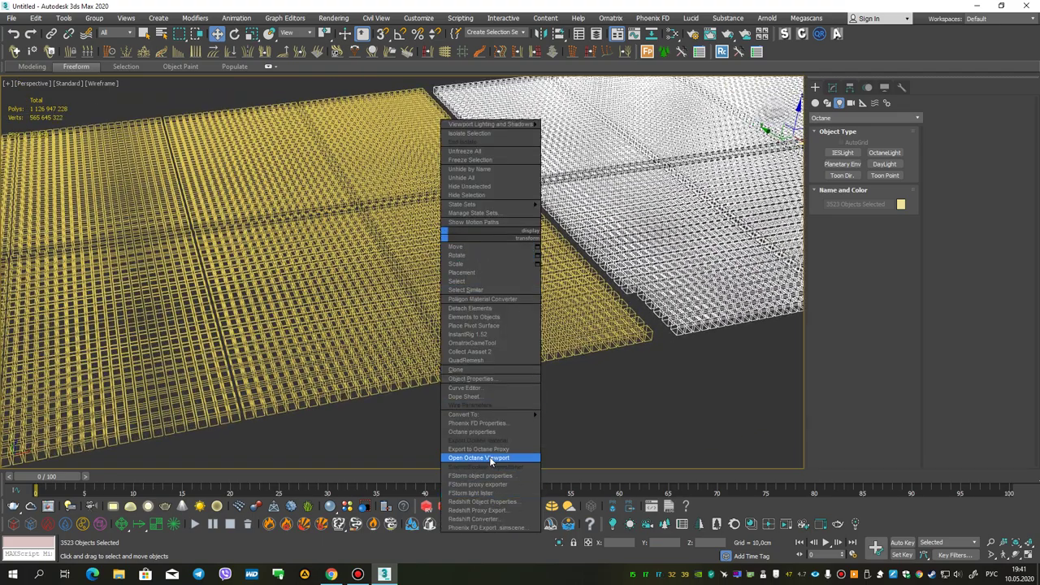
pyautogui.click(487, 457)
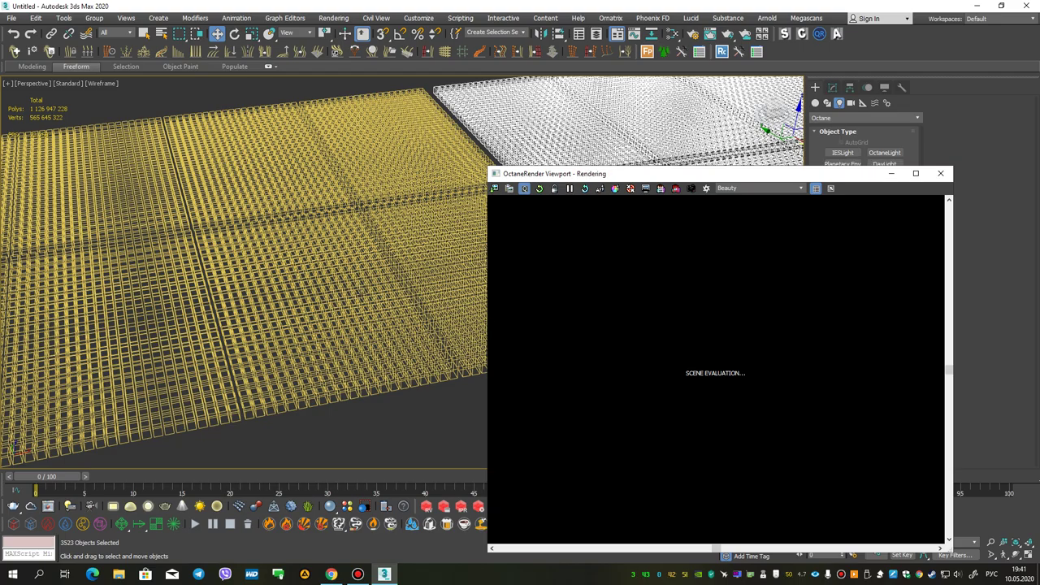
pyautogui.moveTo(341, 306)
pyautogui.keyDown('alt'); pyautogui.mouseDown(button='middle')
pyautogui.moveTo(288, 341)
pyautogui.moveTo(287, 302)
pyautogui.mouseUp(button='middle'); pyautogui.keyUp('alt')
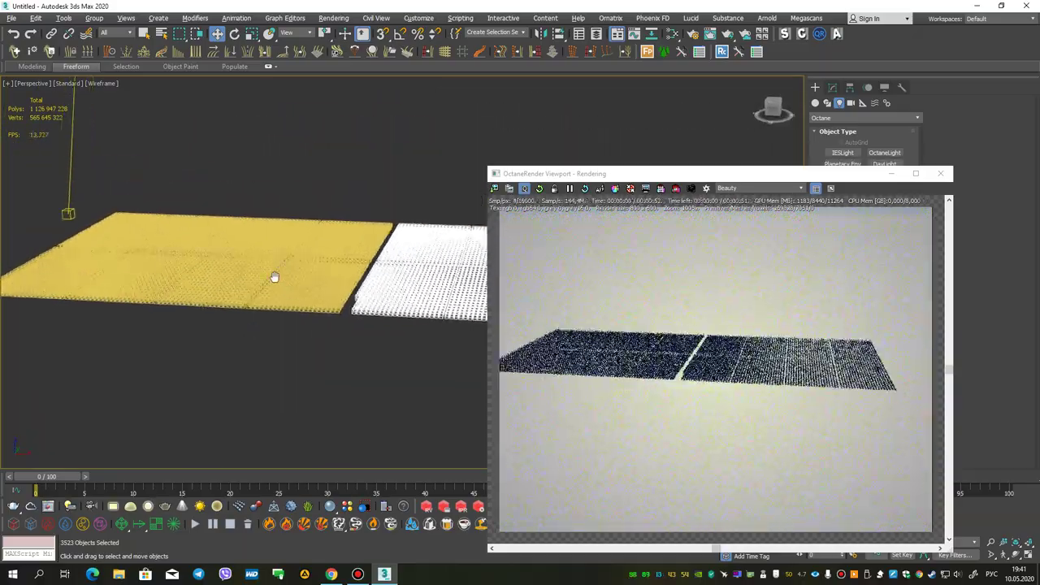
pyautogui.scroll(6, 288, 303)
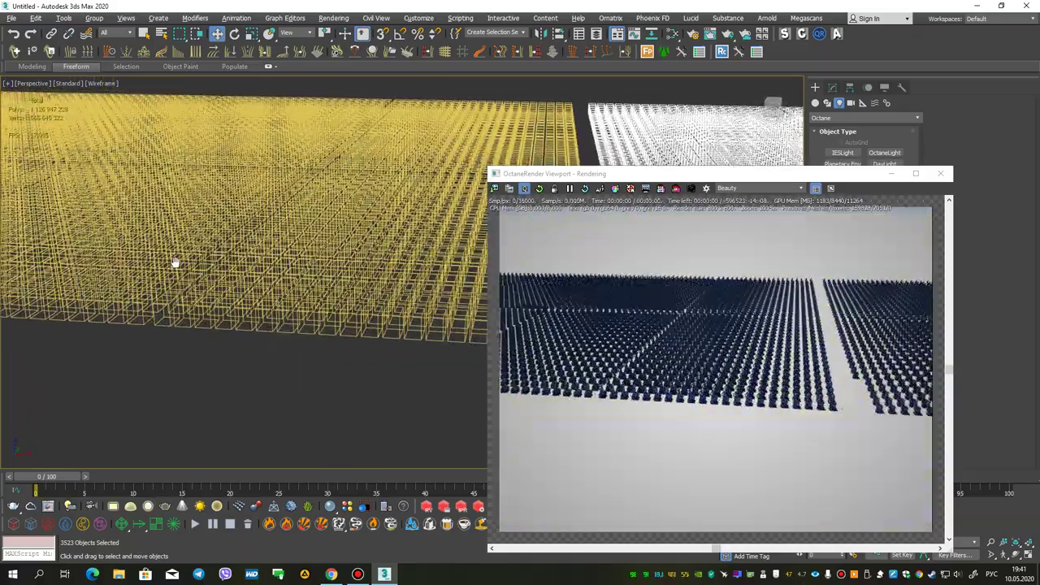
pyautogui.scroll(2, 378, 299)
pyautogui.scroll(3, 379, 299)
pyautogui.scroll(3, 379, 299)
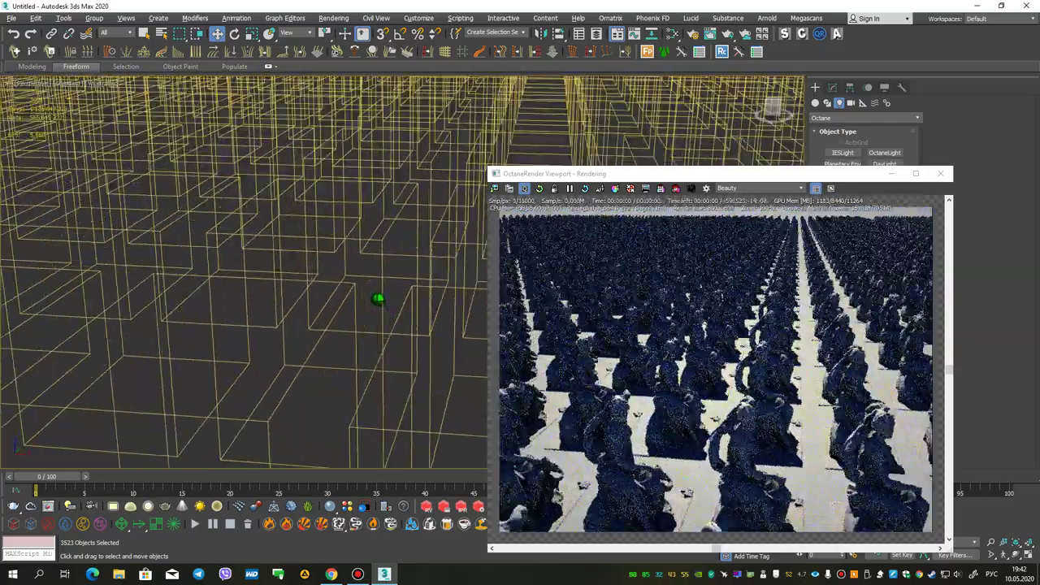
pyautogui.scroll(3, 378, 299)
pyautogui.scroll(-3, 378, 299)
pyautogui.scroll(-2, 378, 298)
pyautogui.scroll(-2, 355, 279)
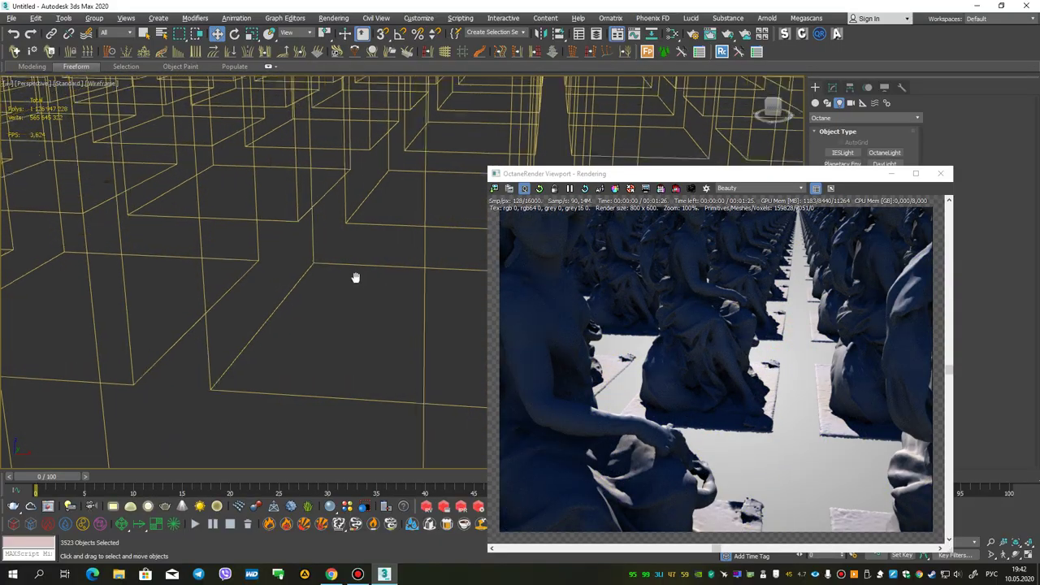
pyautogui.scroll(-3, 371, 326)
pyautogui.scroll(-3, 372, 326)
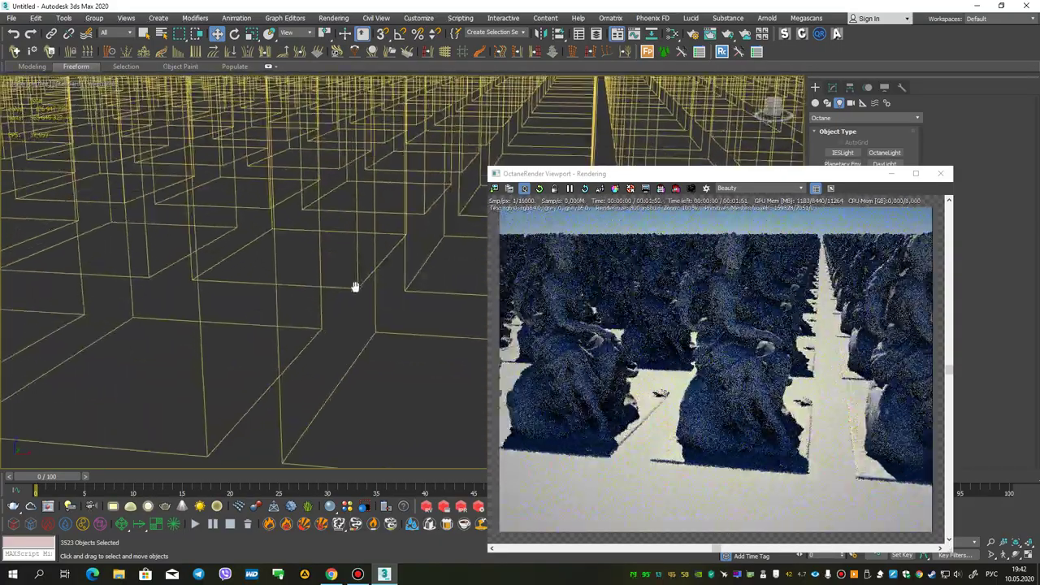
pyautogui.scroll(2, 376, 304)
pyautogui.scroll(3, 360, 301)
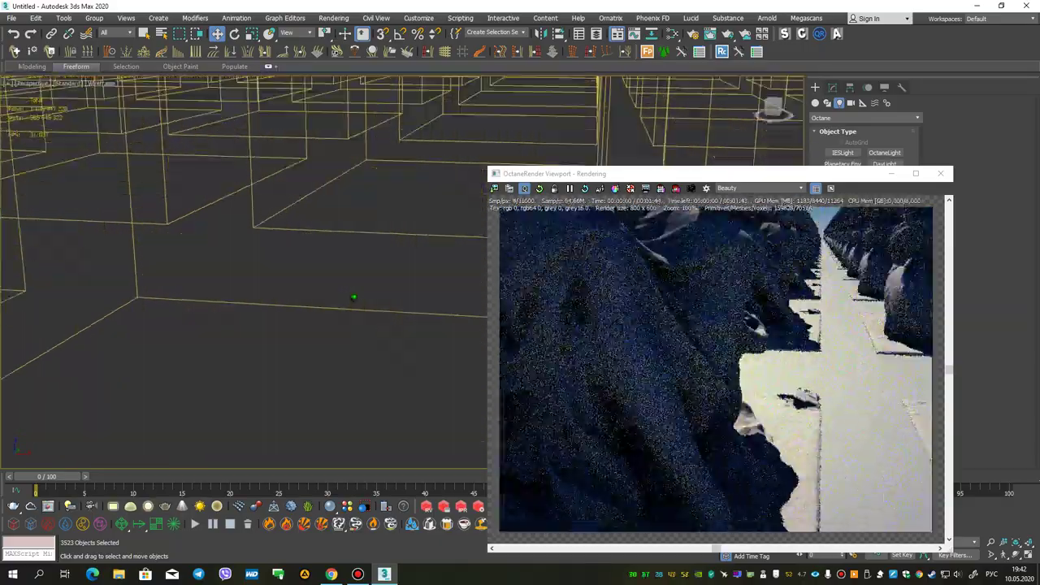
pyautogui.scroll(-2, 352, 295)
pyautogui.scroll(-3, 354, 298)
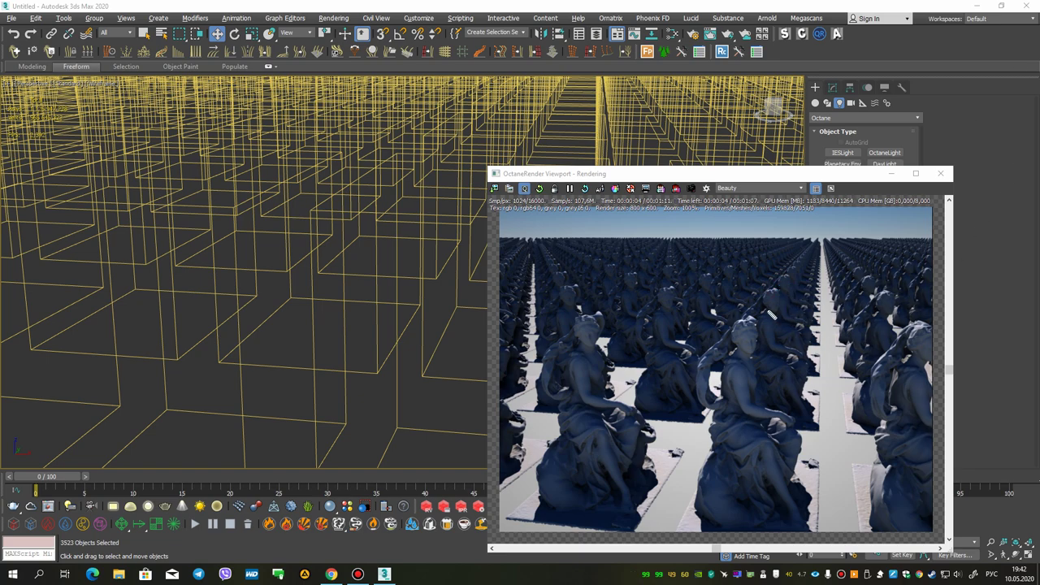
pyautogui.click(940, 173)
pyautogui.scroll(-5, 366, 268)
pyautogui.moveTo(306, 309)
pyautogui.mouseDown(button='middle')
pyautogui.moveTo(307, 228)
pyautogui.moveTo(304, 309)
pyautogui.moveTo(245, 345)
pyautogui.moveTo(209, 237)
pyautogui.mouseUp(button='middle')
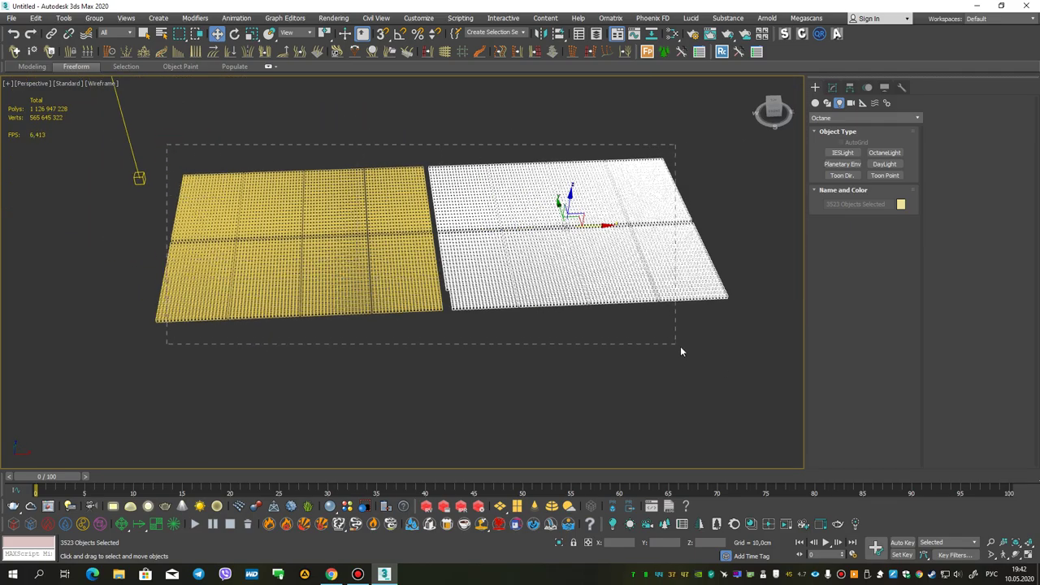
# Box-select both grids and clone them as instances to the lower right, about 2 billion polygons.
pyautogui.moveTo(648, 407); pyautogui.dragTo(544, 399)
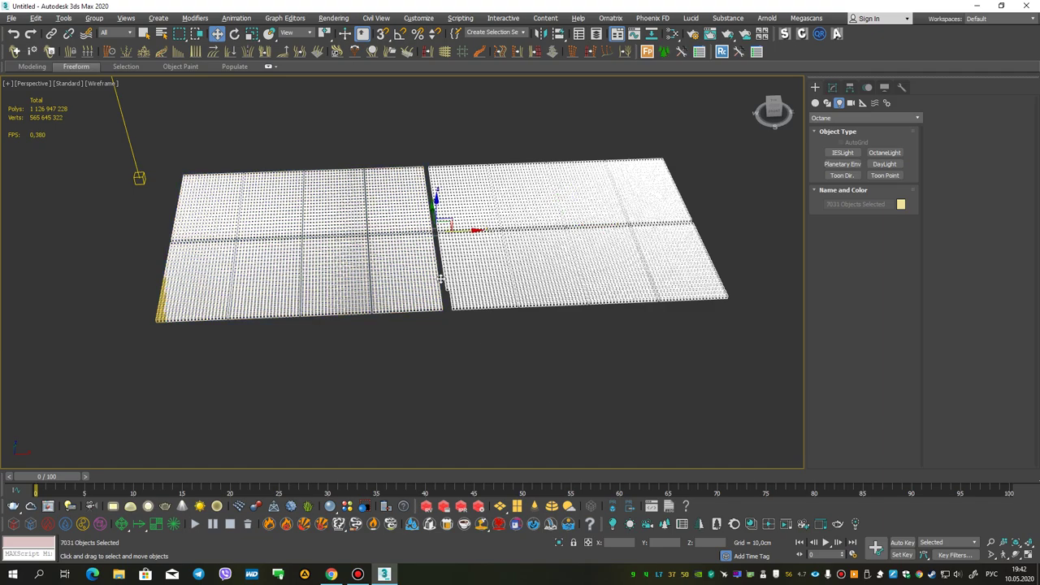
pyautogui.keyDown('alt'); pyautogui.moveTo(176, 184); pyautogui.dragTo(152, 150, button='middle'); pyautogui.keyUp('alt')
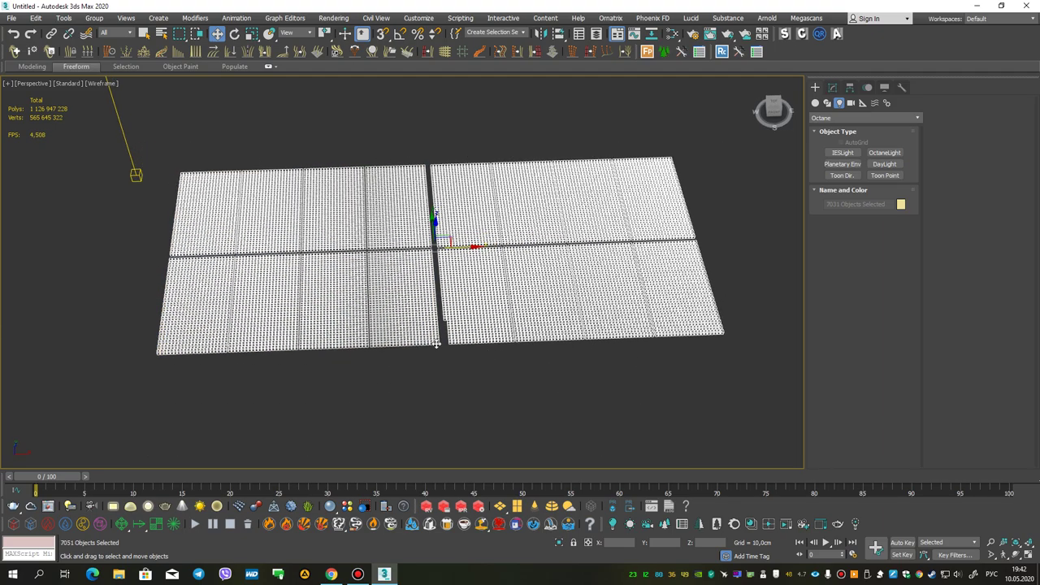
pyautogui.keyDown('alt'); pyautogui.moveTo(697, 413); pyautogui.dragTo(436, 214, button='middle'); pyautogui.keyUp('alt')
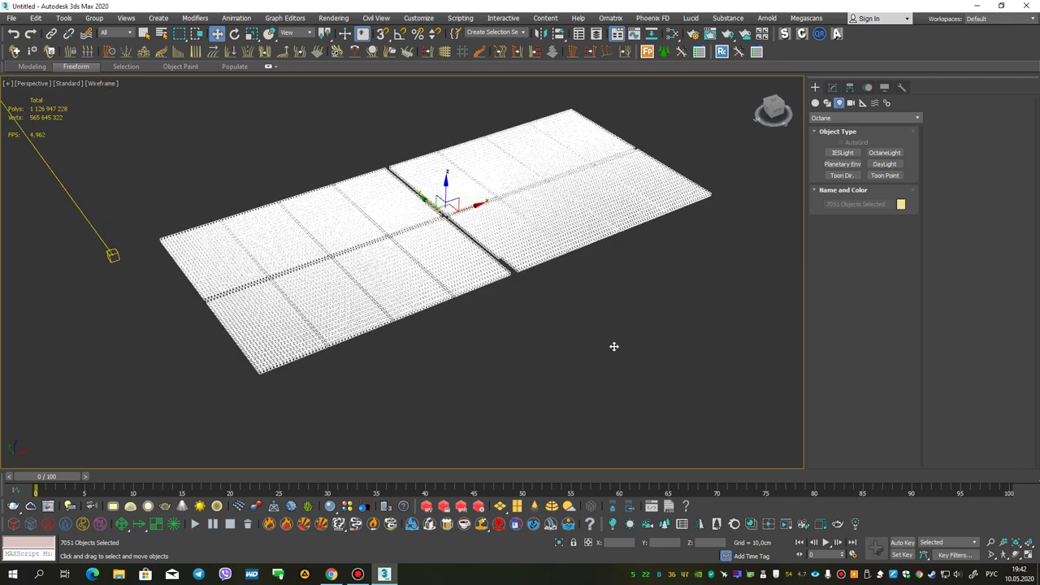
pyautogui.keyDown('shift'); pyautogui.moveTo(614, 347); pyautogui.dragTo(584, 310); pyautogui.keyUp('shift')
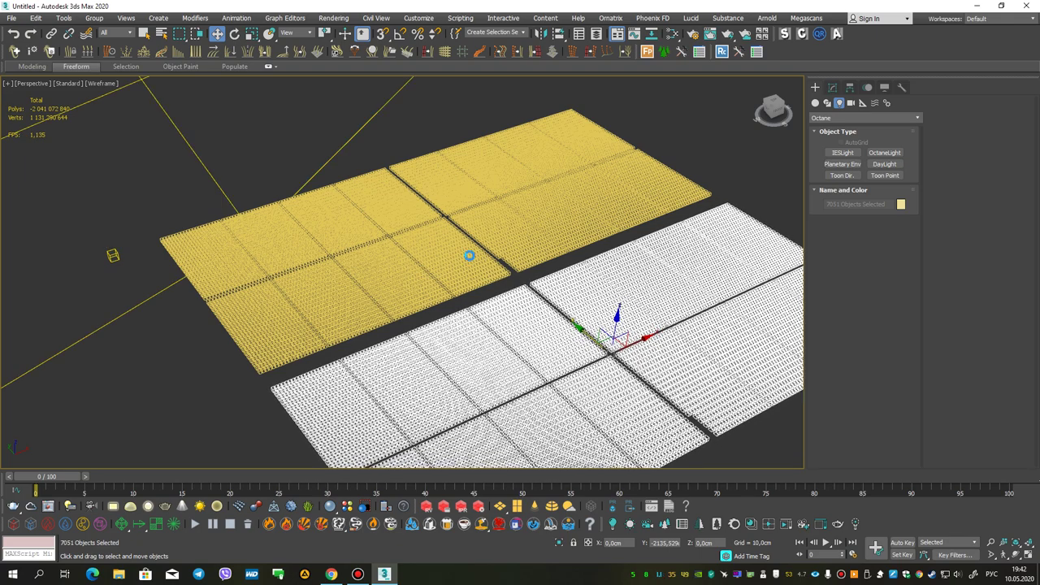
pyautogui.click(509, 335)
pyautogui.moveTo(448, 178); pyautogui.dragTo(387, 186, button='middle')
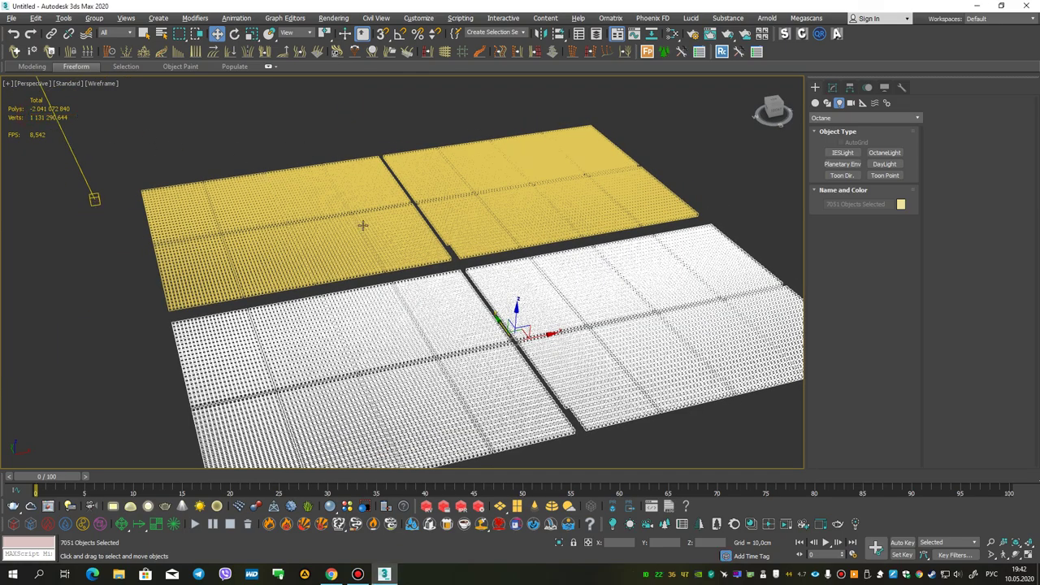
pyautogui.keyDown('alt'); pyautogui.moveTo(362, 225); pyautogui.dragTo(392, 240, button='middle'); pyautogui.keyUp('alt')
pyautogui.scroll(3, 392, 240)
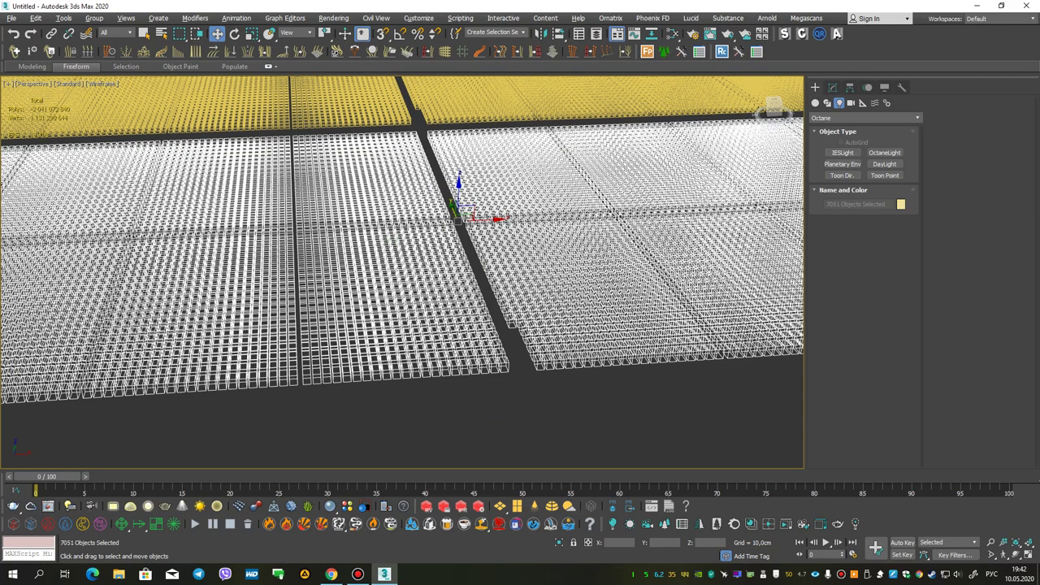
pyautogui.rightClick(434, 209)
# Open the Octane interactive render view and orbit closer to the grids.
pyautogui.click(490, 433)
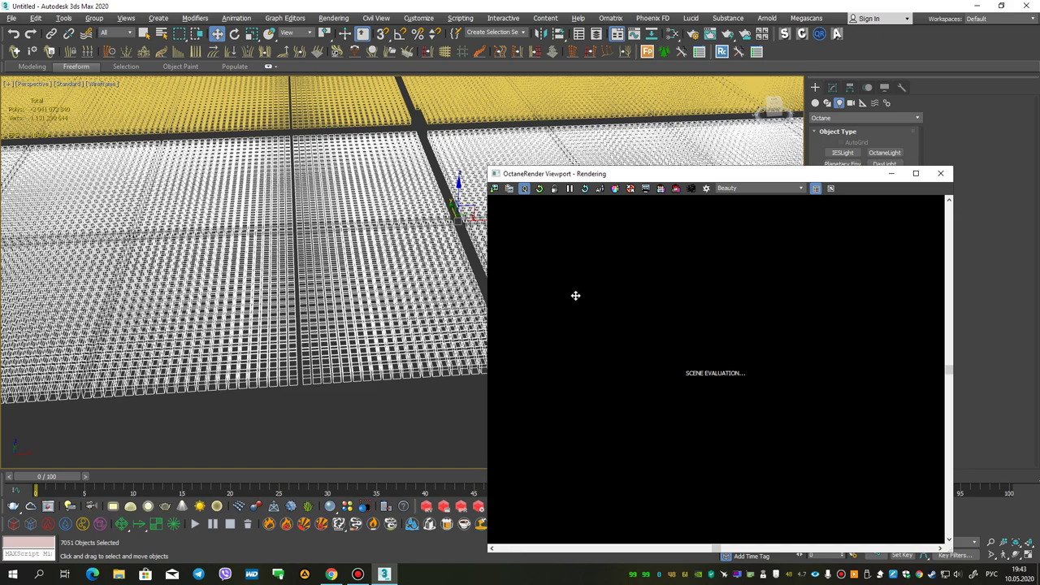
pyautogui.moveTo(284, 235)
pyautogui.keyDown('alt'); pyautogui.mouseDown(button='middle')
pyautogui.moveTo(366, 248)
pyautogui.moveTo(328, 266)
pyautogui.mouseUp(button='middle'); pyautogui.keyUp('alt')
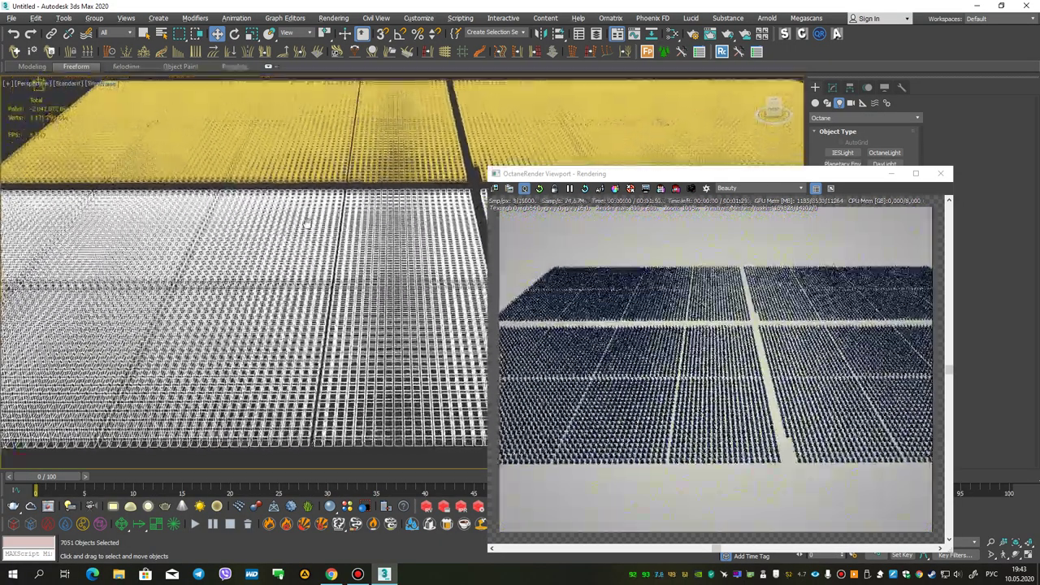
pyautogui.scroll(-5, 325, 256)
pyautogui.keyDown('alt'); pyautogui.moveTo(323, 242); pyautogui.dragTo(302, 250, button='middle'); pyautogui.keyUp('alt')
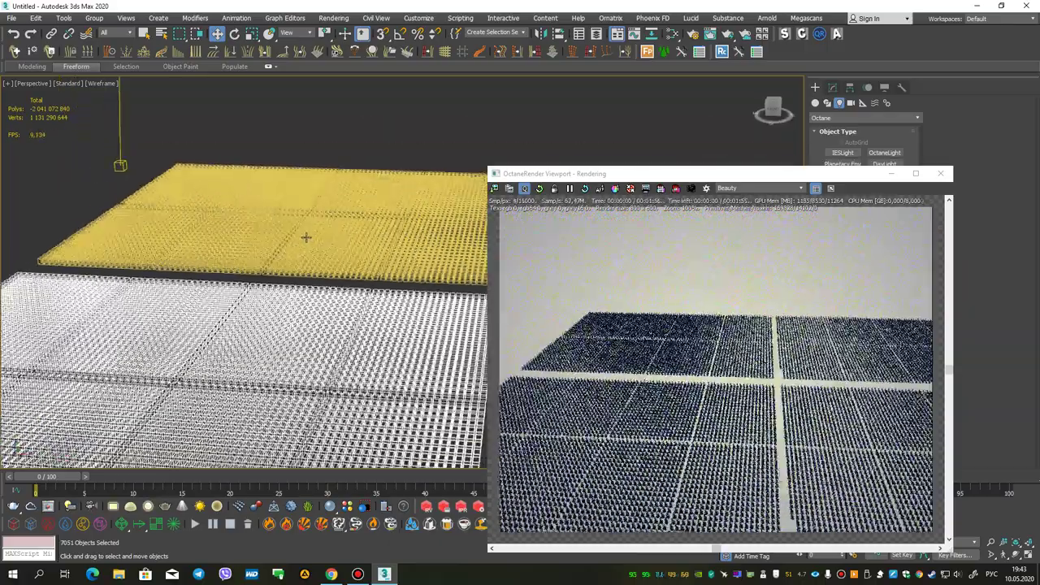
# Zoom out and pan until all four statue grids fill the Octane render.
pyautogui.scroll(2, 301, 250)
pyautogui.scroll(2, 302, 250)
pyautogui.scroll(2, 301, 249)
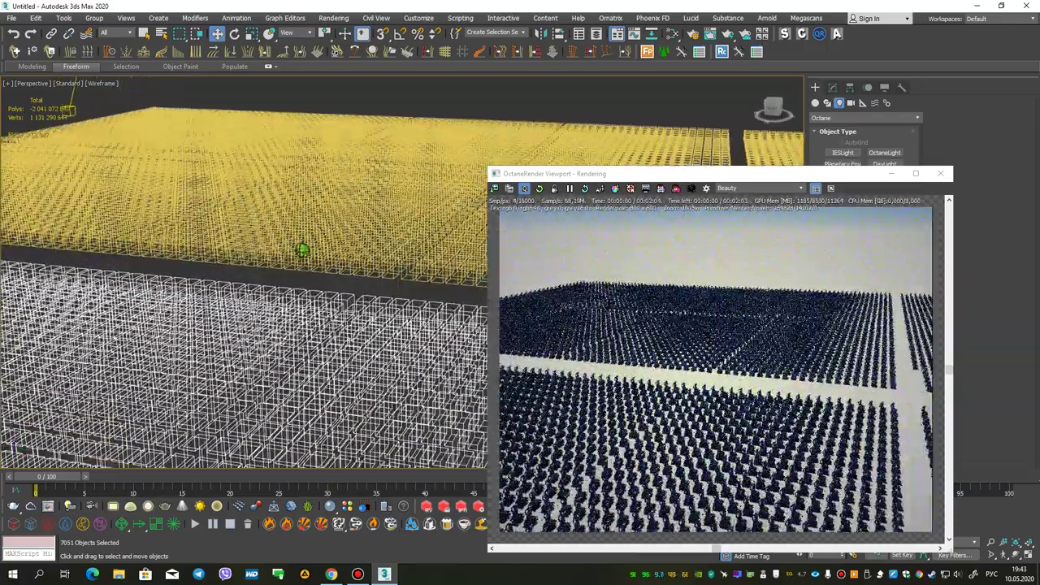
pyautogui.scroll(2, 301, 249)
pyautogui.scroll(2, 301, 250)
pyautogui.scroll(2, 302, 249)
pyautogui.scroll(2, 302, 251)
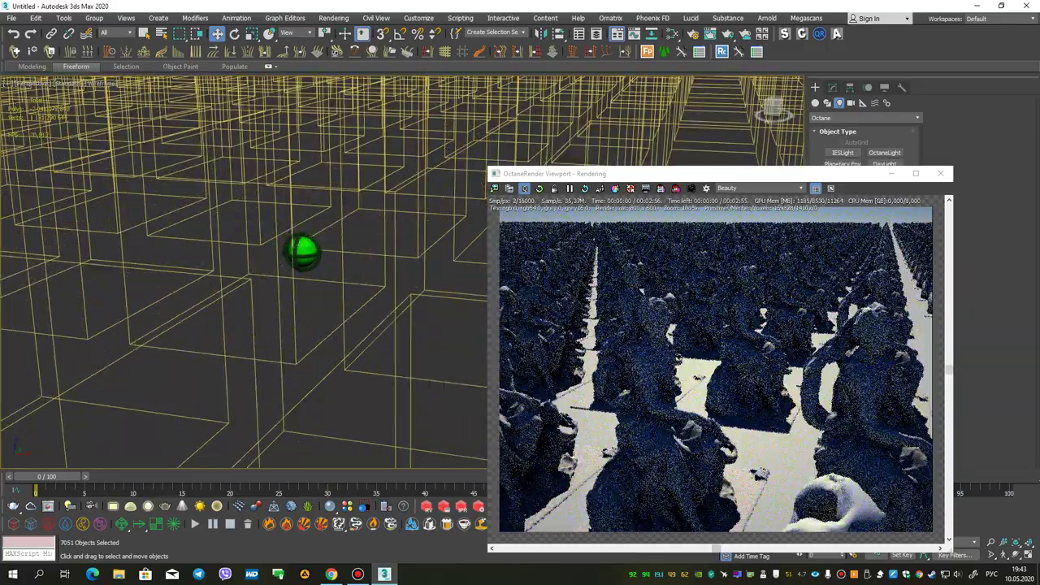
pyautogui.scroll(2, 302, 252)
pyautogui.scroll(-4, 303, 252)
pyautogui.moveTo(303, 251); pyautogui.dragTo(304, 213, button='middle')
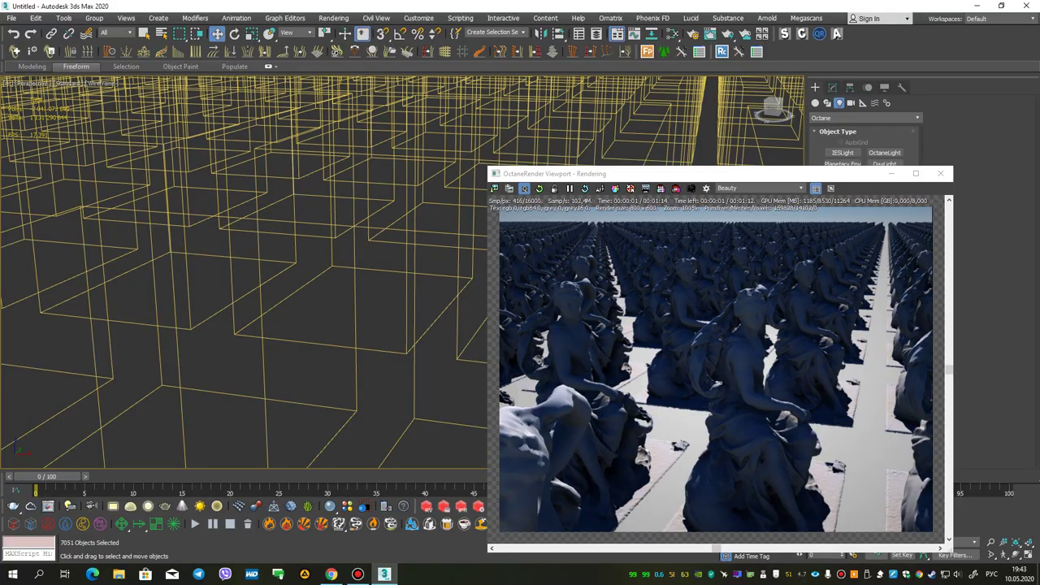
pyautogui.scroll(-5, 358, 264)
pyautogui.scroll(-2, 358, 265)
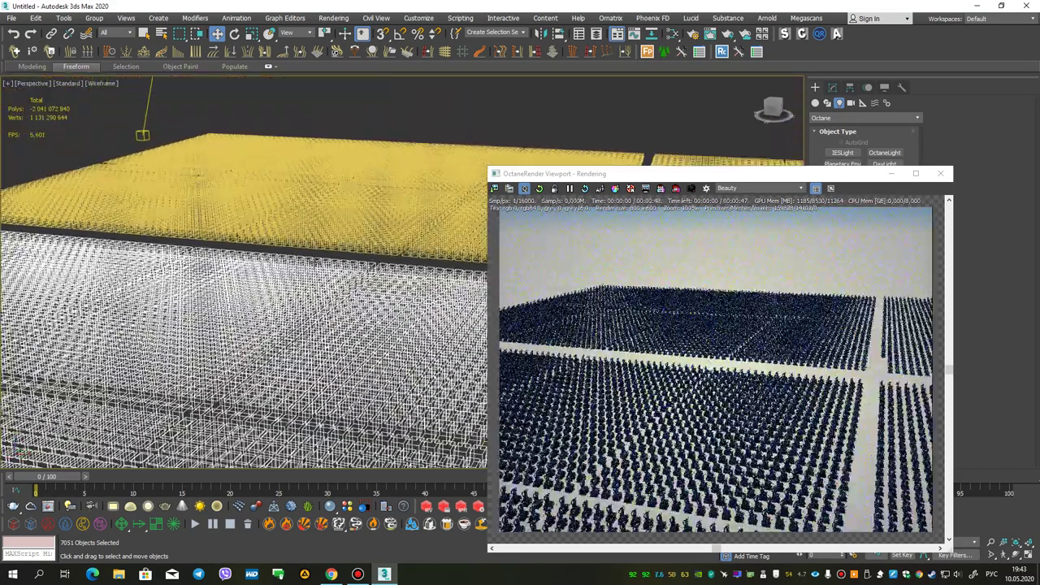
pyautogui.scroll(-2, 337, 268)
pyautogui.scroll(-2, 336, 268)
pyautogui.scroll(-1, 336, 268)
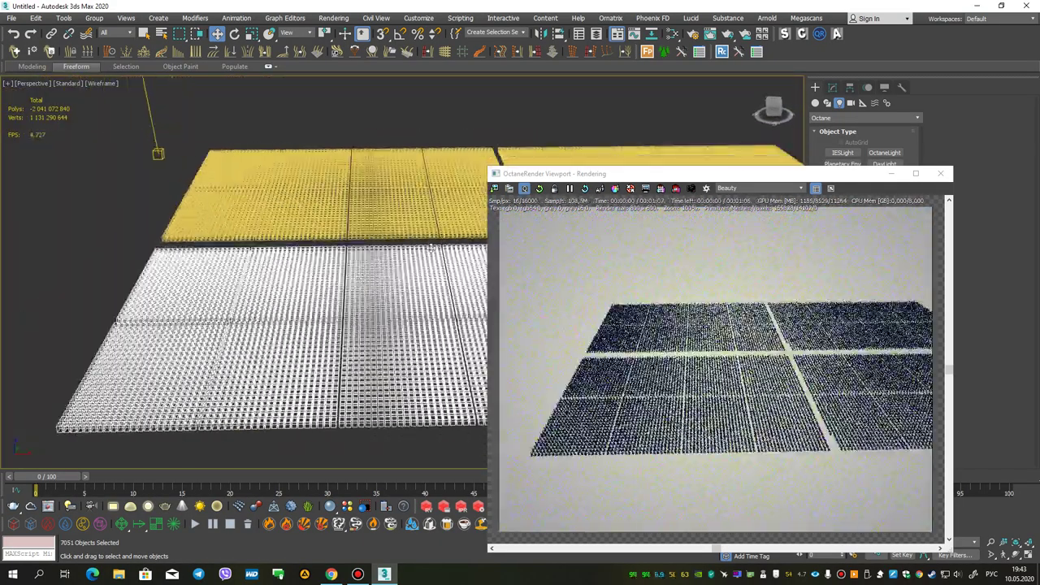
pyautogui.scroll(1, 432, 248)
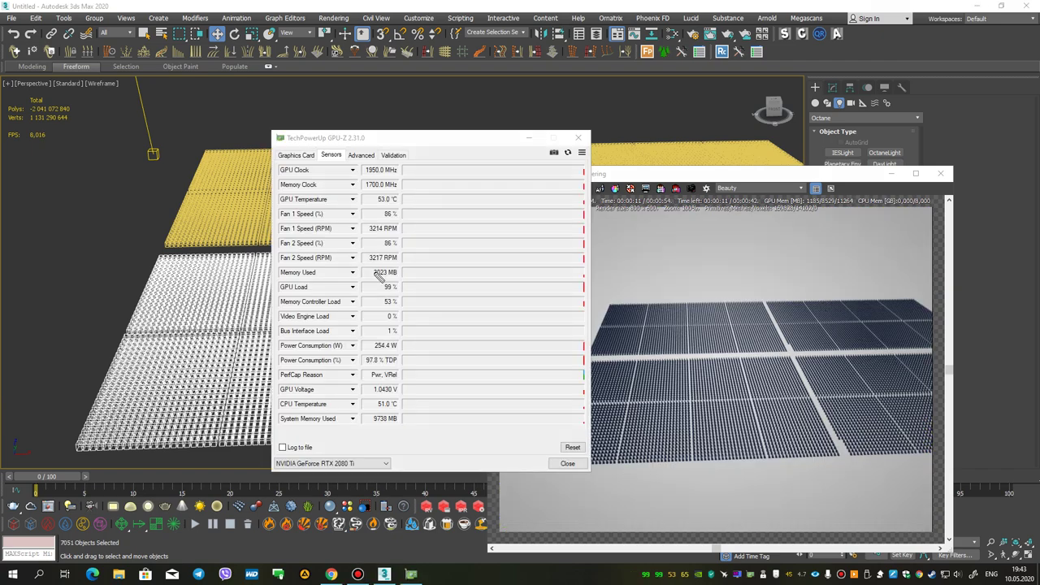
# Note GPU-Z's 3023 MB memory used, hide GPU-Z, and close the Octane viewport.
pyautogui.moveTo(355, 278); pyautogui.dragTo(413, 270)
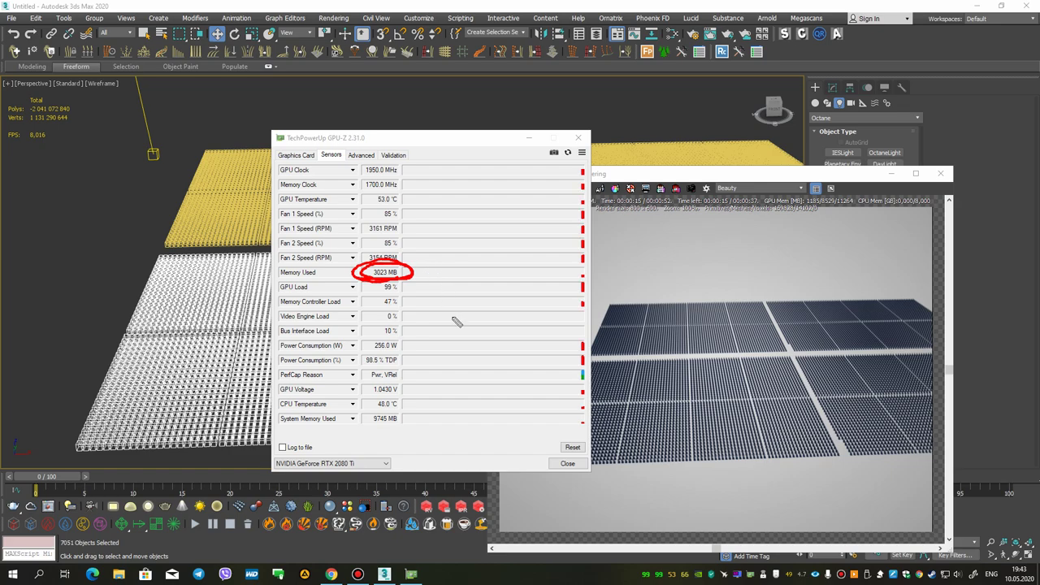
pyautogui.press('Escape')
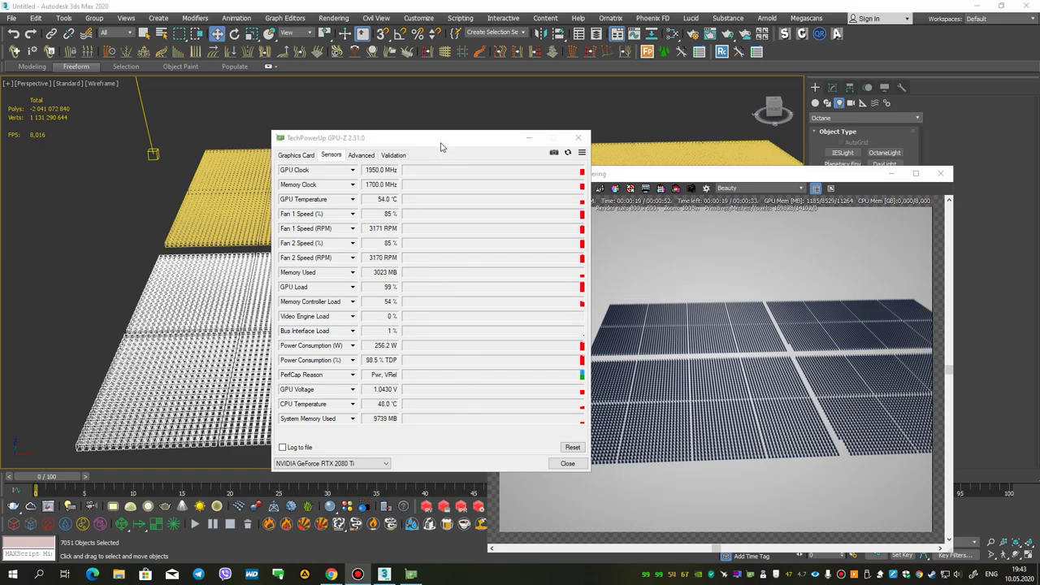
pyautogui.moveTo(442, 151); pyautogui.dragTo(760, 142)
pyautogui.click(848, 131)
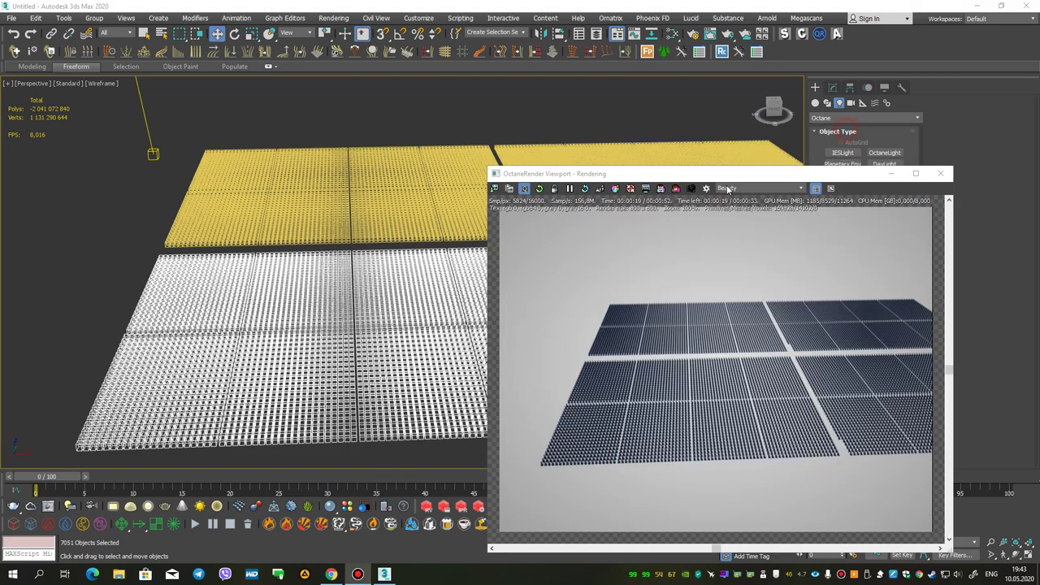
pyautogui.keyDown('alt'); pyautogui.moveTo(322, 204); pyautogui.dragTo(104, 158, button='middle'); pyautogui.keyUp('alt')
pyautogui.click(948, 174)
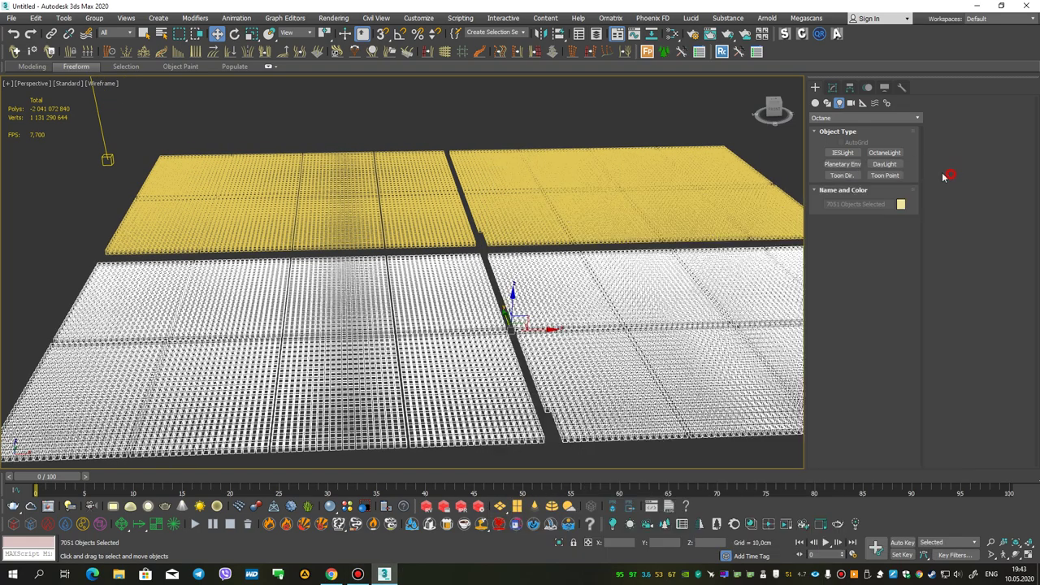
# Orbit to a top-down angle and shift the daylight target to the left.
pyautogui.scroll(-5, 249, 155)
pyautogui.keyDown('alt'); pyautogui.moveTo(265, 177); pyautogui.dragTo(260, 202, button='middle'); pyautogui.keyUp('alt')
pyautogui.keyDown('alt'); pyautogui.moveTo(238, 166); pyautogui.dragTo(220, 135, button='middle'); pyautogui.keyUp('alt')
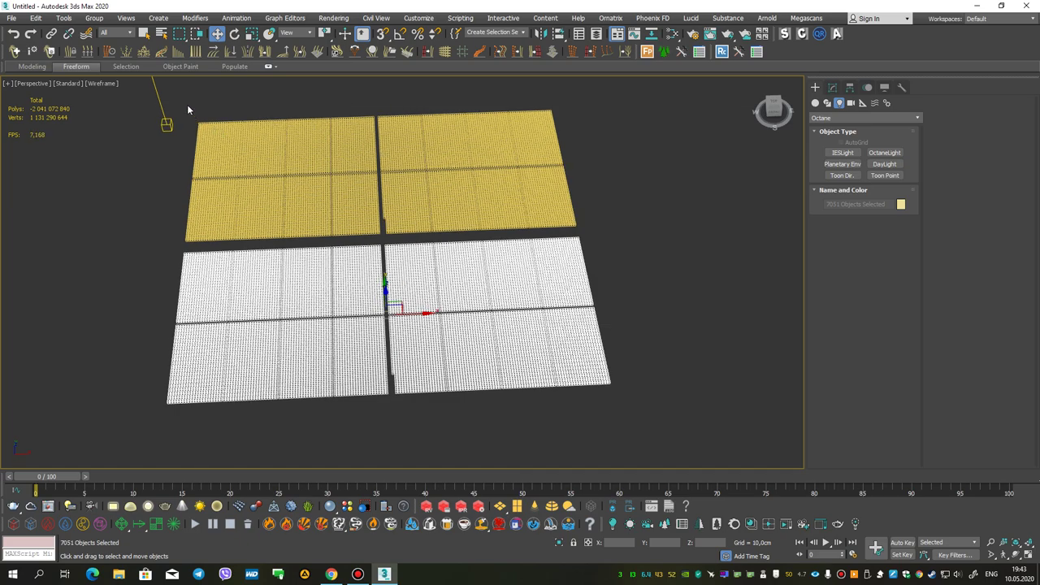
pyautogui.moveTo(188, 109); pyautogui.dragTo(608, 427)
pyautogui.keyDown('alt'); pyautogui.moveTo(379, 174); pyautogui.dragTo(230, 134, button='middle'); pyautogui.keyUp('alt')
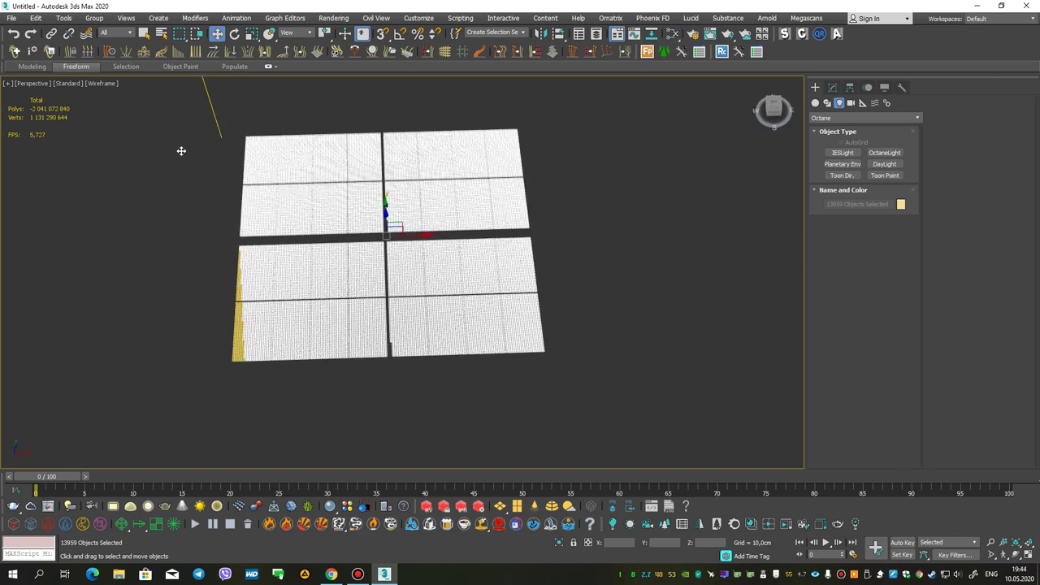
pyautogui.click(221, 138)
pyautogui.moveTo(263, 132); pyautogui.dragTo(225, 126)
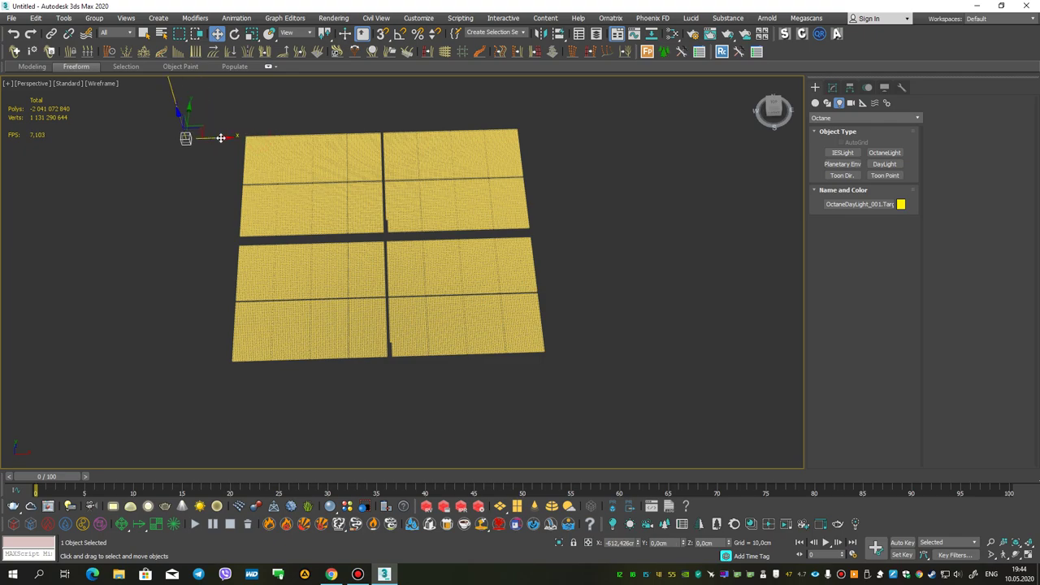
# Region-select all 14,102 statue planes and Shift-drag them right to clone.
pyautogui.click(213, 122)
pyautogui.moveTo(521, 410); pyautogui.dragTo(600, 396)
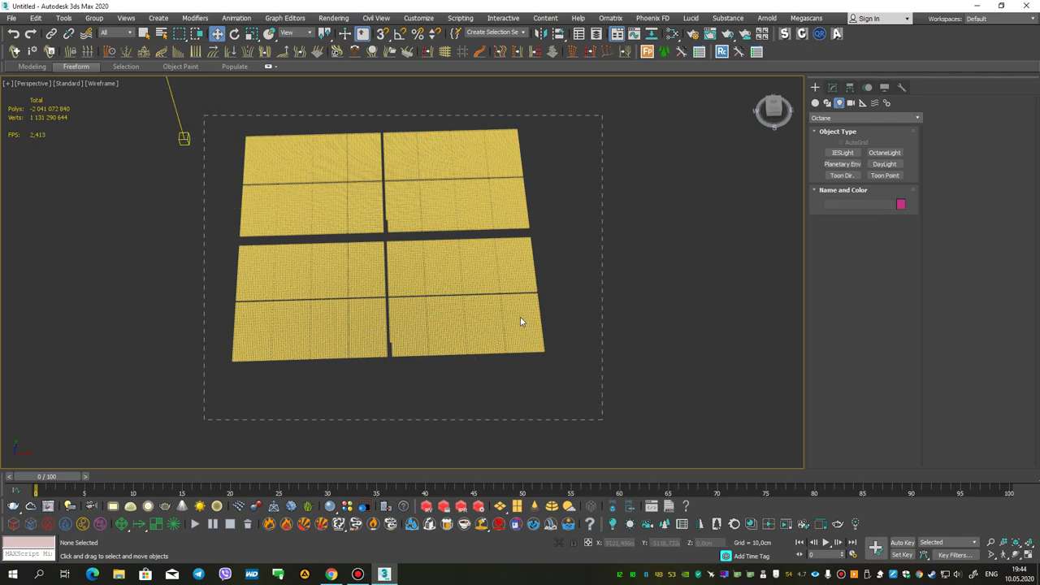
pyautogui.moveTo(499, 316); pyautogui.dragTo(382, 262)
pyautogui.moveTo(388, 278); pyautogui.dragTo(325, 269, button='middle')
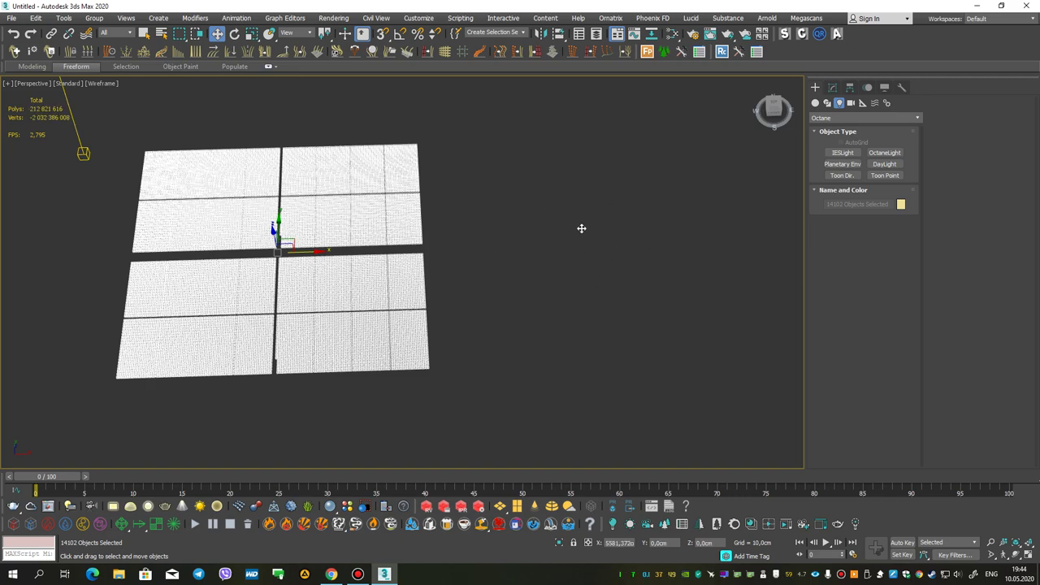
pyautogui.keyDown('shift'); pyautogui.moveTo(547, 247); pyautogui.dragTo(566, 273); pyautogui.keyUp('shift')
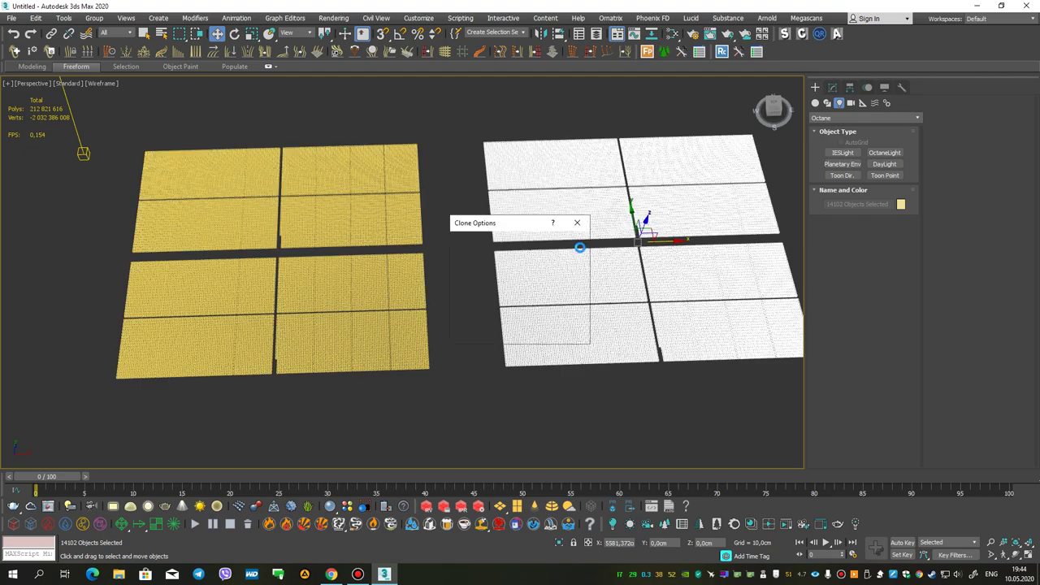
# Confirm the clone so a second 14,102-box statue grid sits beside the first, then deselect.
pyautogui.click(521, 333)
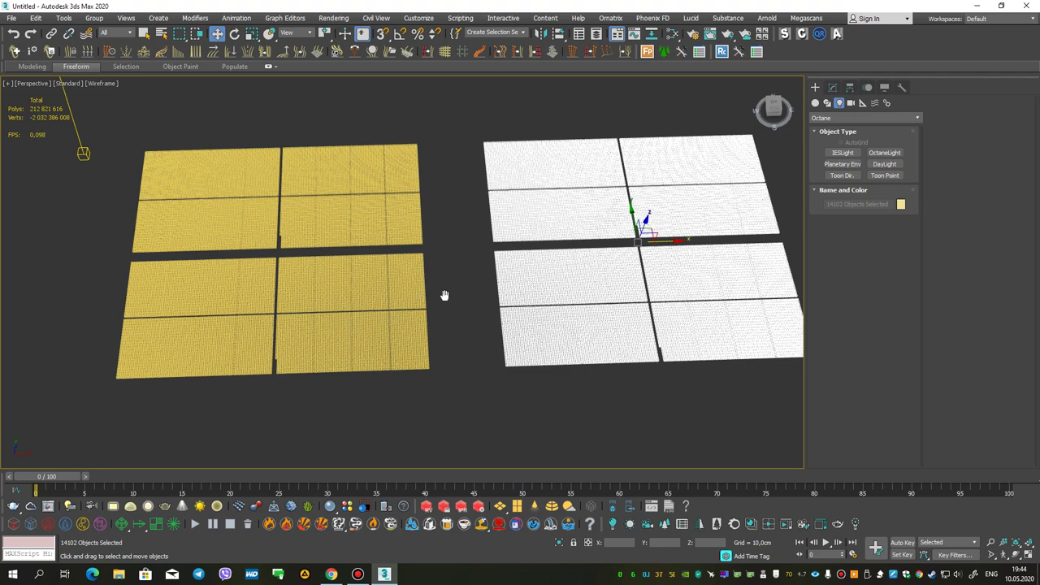
pyautogui.moveTo(428, 295); pyautogui.dragTo(441, 348, button='middle')
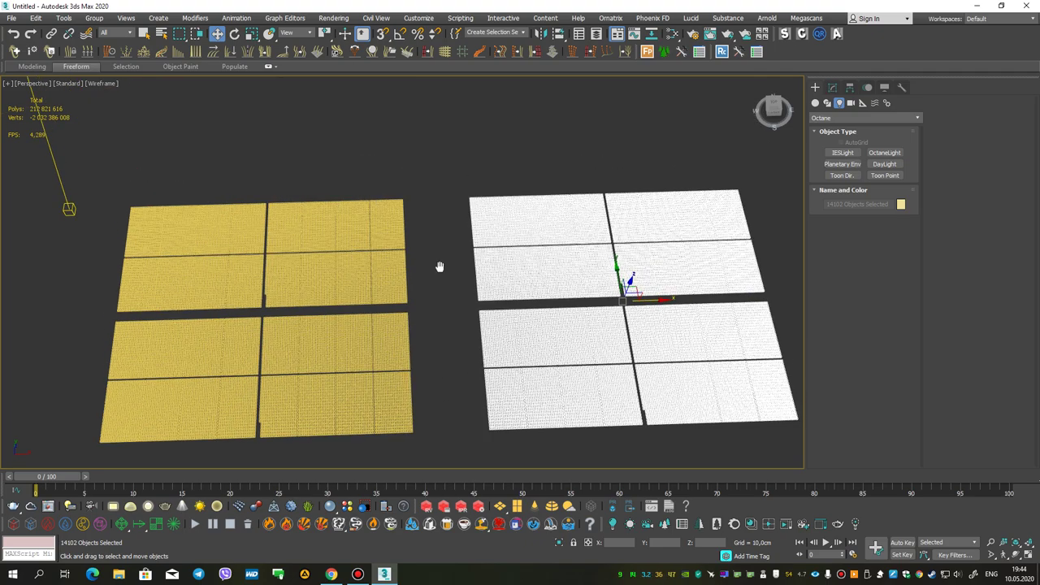
pyautogui.scroll(-3, 444, 252)
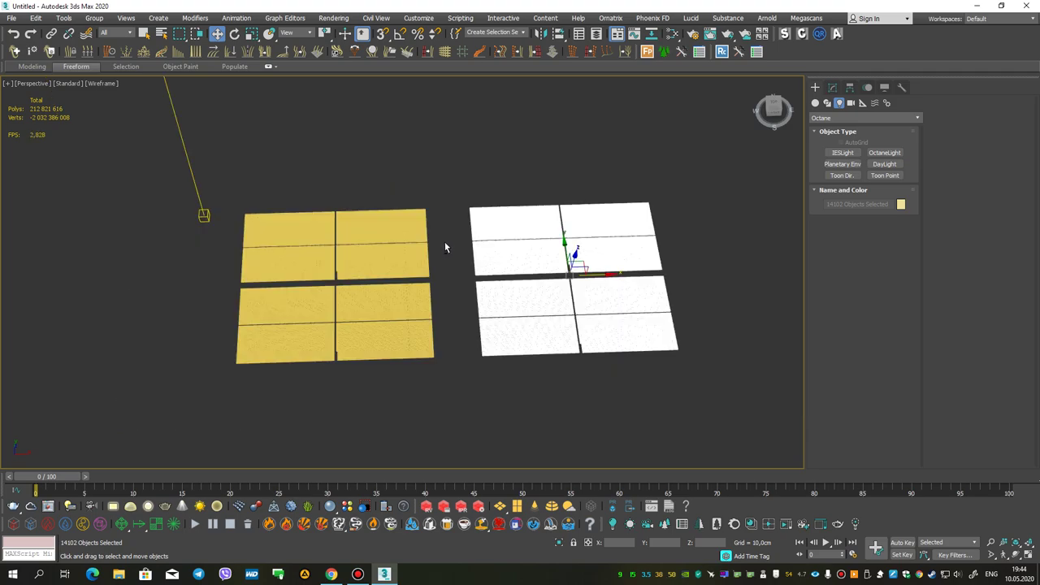
pyautogui.scroll(2, 429, 235)
pyautogui.scroll(2, 429, 235)
pyautogui.scroll(-2, 429, 235)
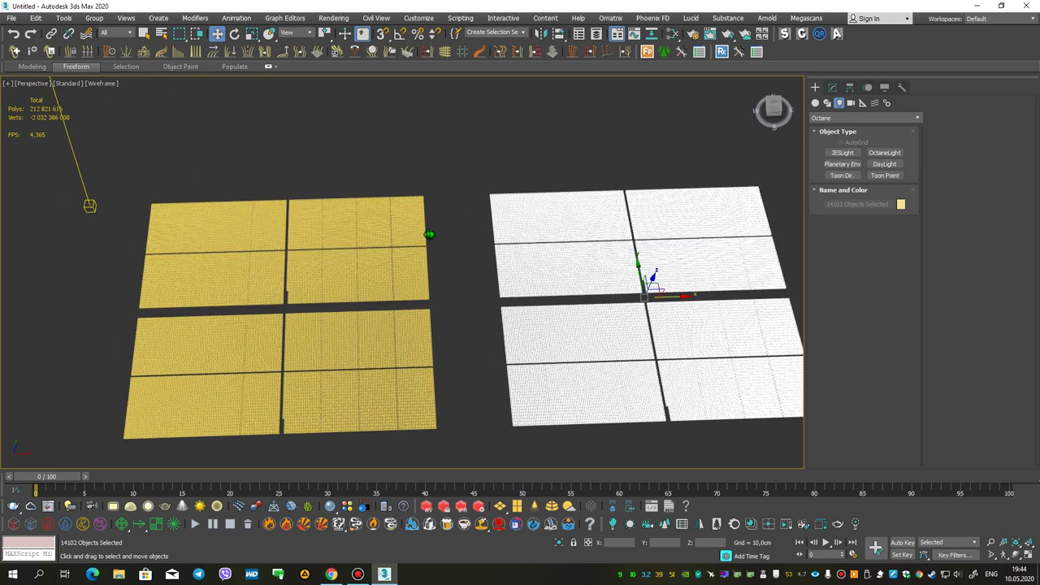
pyautogui.moveTo(420, 194); pyautogui.dragTo(485, 247, button='middle')
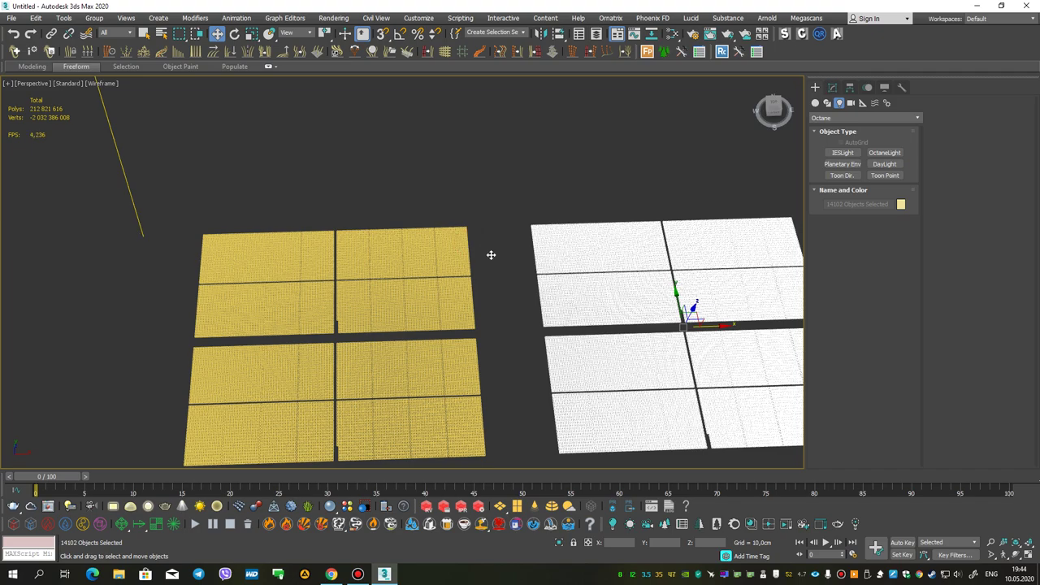
pyautogui.hotkey('ctrl', 'z')
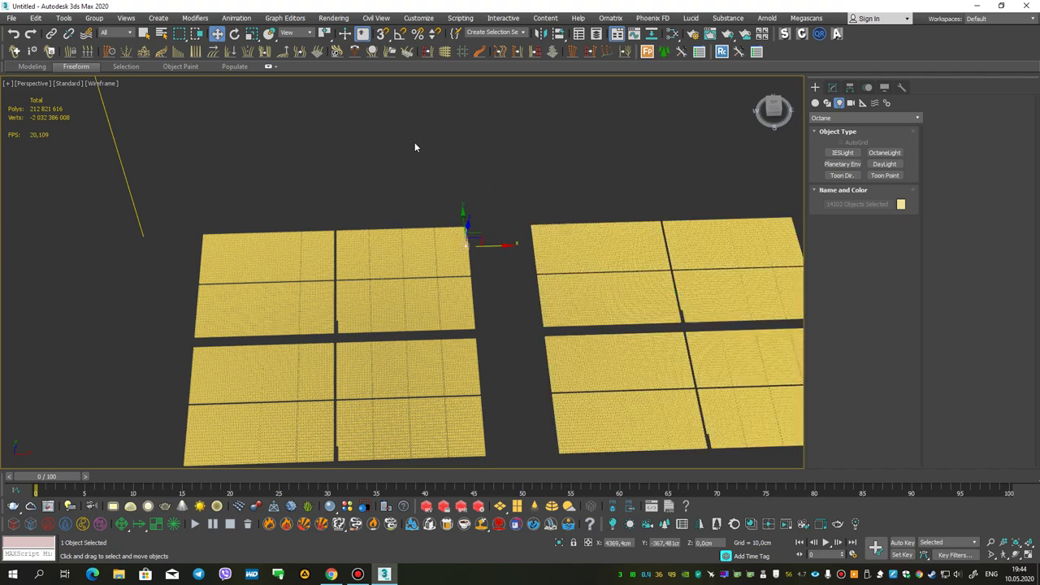
pyautogui.click(512, 166)
pyautogui.moveTo(461, 161)
pyautogui.keyDown('alt'); pyautogui.mouseDown(button='middle')
pyautogui.moveTo(441, 139)
pyautogui.moveTo(406, 147)
pyautogui.moveTo(394, 135)
pyautogui.moveTo(418, 119)
pyautogui.moveTo(431, 134)
pyautogui.mouseUp(button='middle'); pyautogui.keyUp('alt')
# Launch the Octane viewport render of both statue grids and bring up GPU-Z.
pyautogui.rightClick(452, 196)
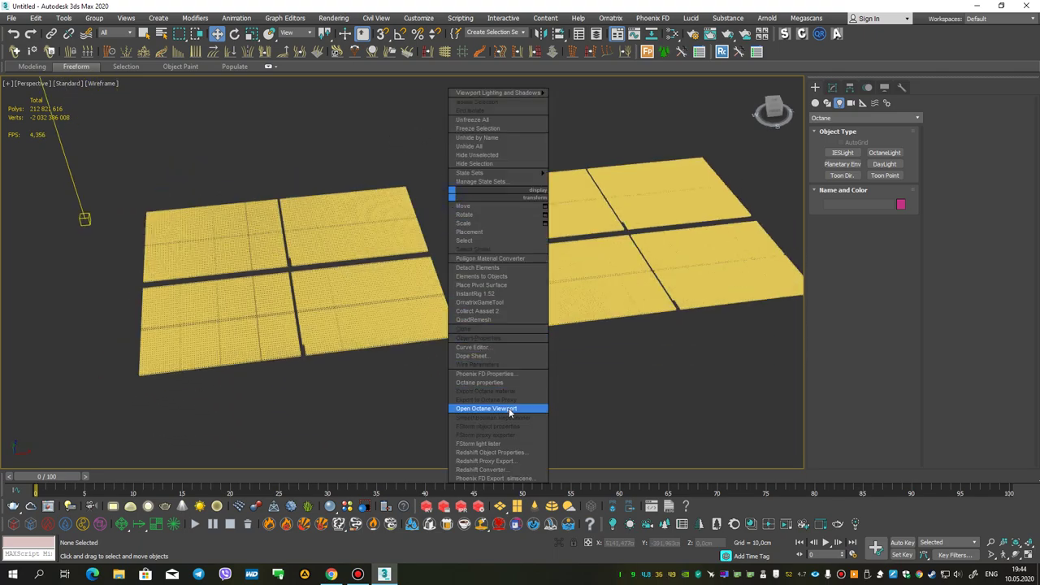
pyautogui.click(486, 408)
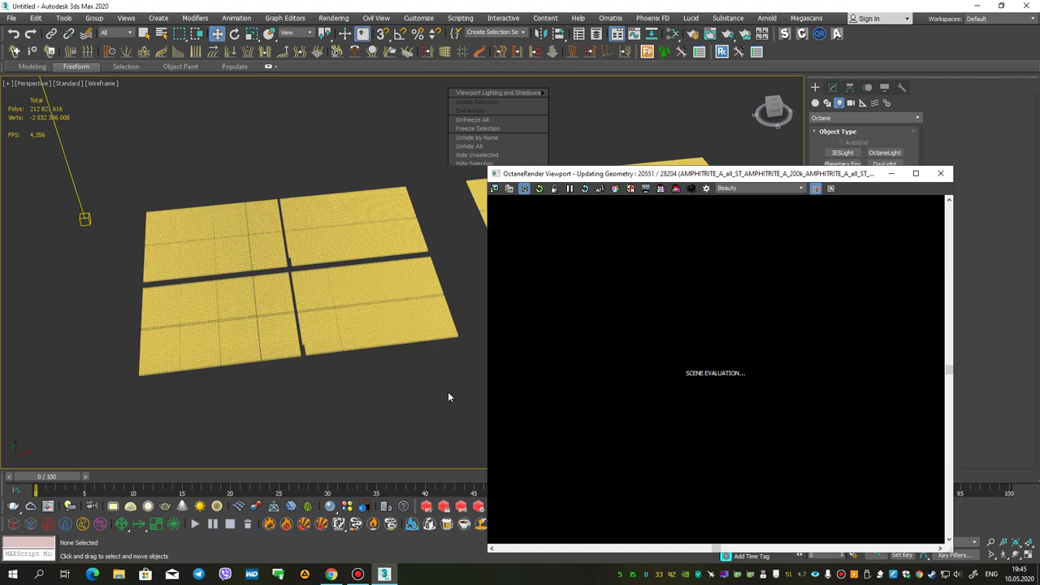
pyautogui.click(759, 574)
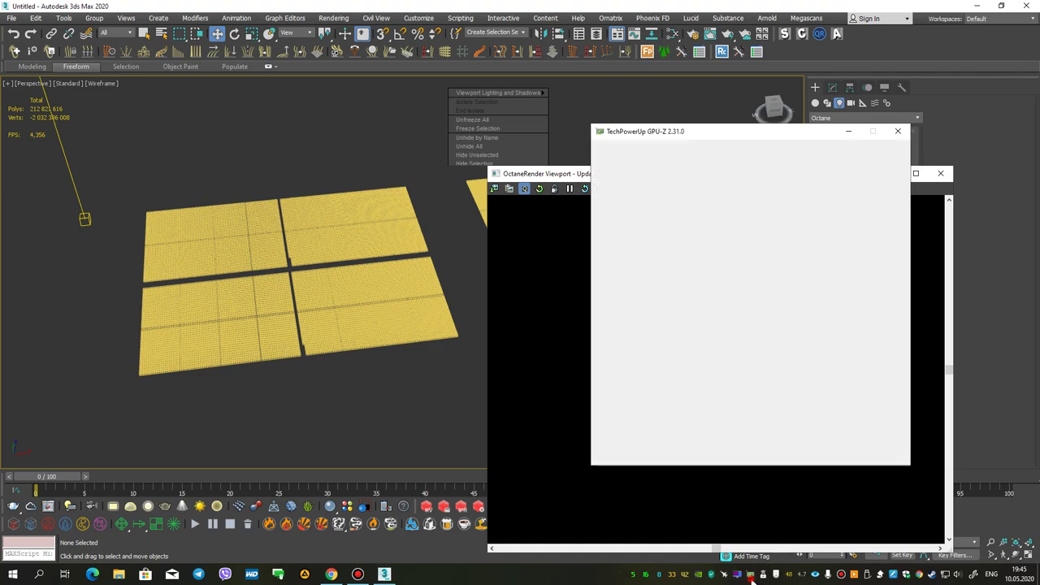
# Move GPU-Z to the upper left and watch memory used climb to 3063 MB.
pyautogui.moveTo(743, 135); pyautogui.dragTo(186, 102)
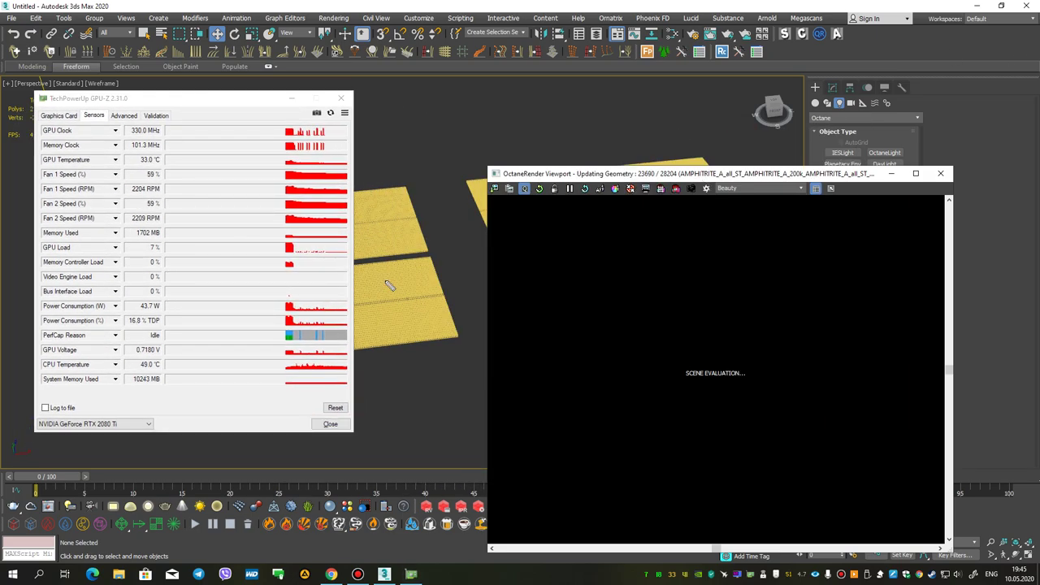
pyautogui.click(163, 235)
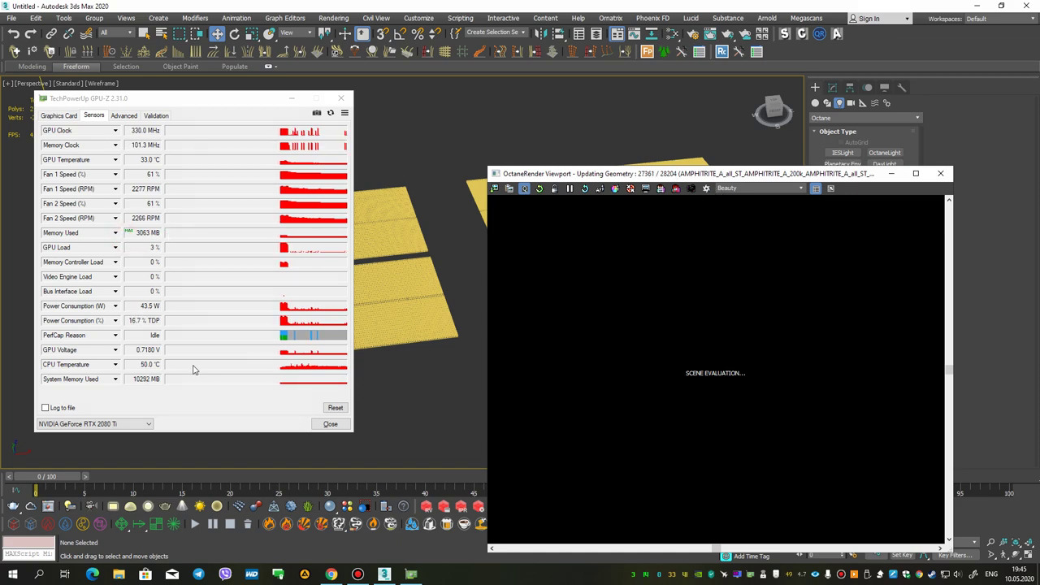
pyautogui.moveTo(132, 390); pyautogui.dragTo(128, 380)
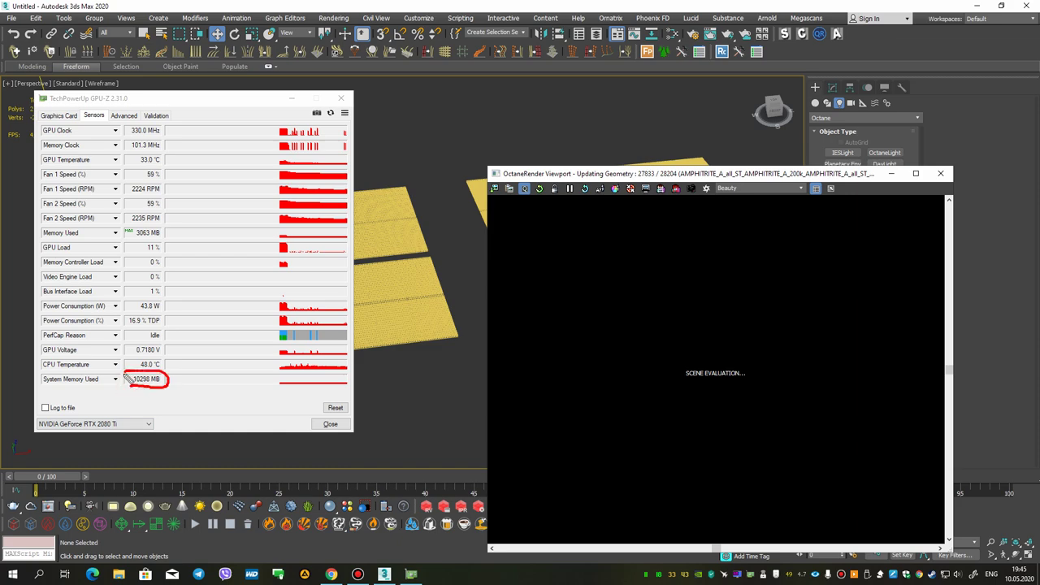
pyautogui.rightClick(247, 400)
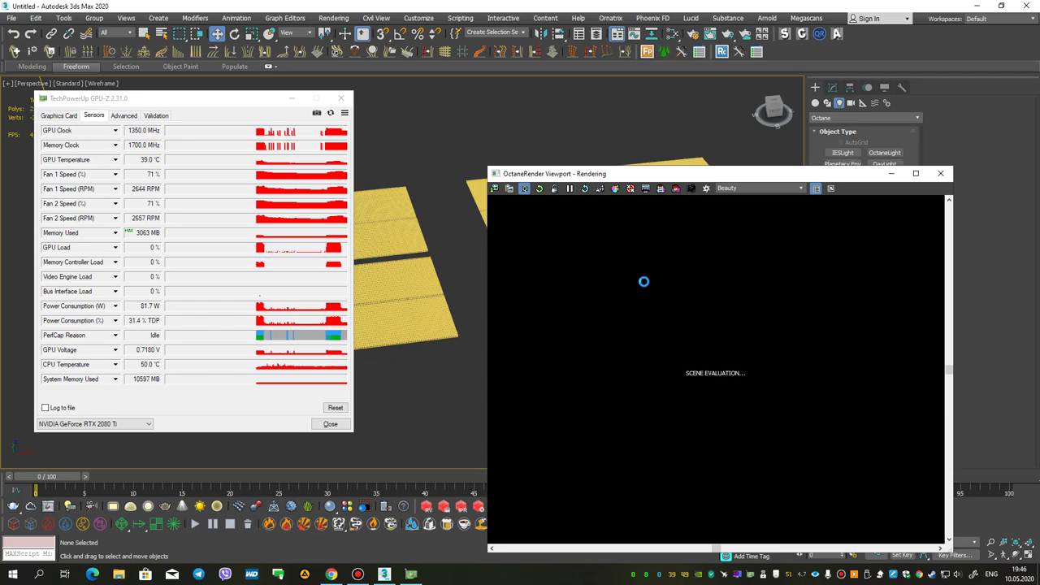
pyautogui.keyDown('alt'); pyautogui.moveTo(389, 215); pyautogui.dragTo(388, 134, button='middle'); pyautogui.keyUp('alt')
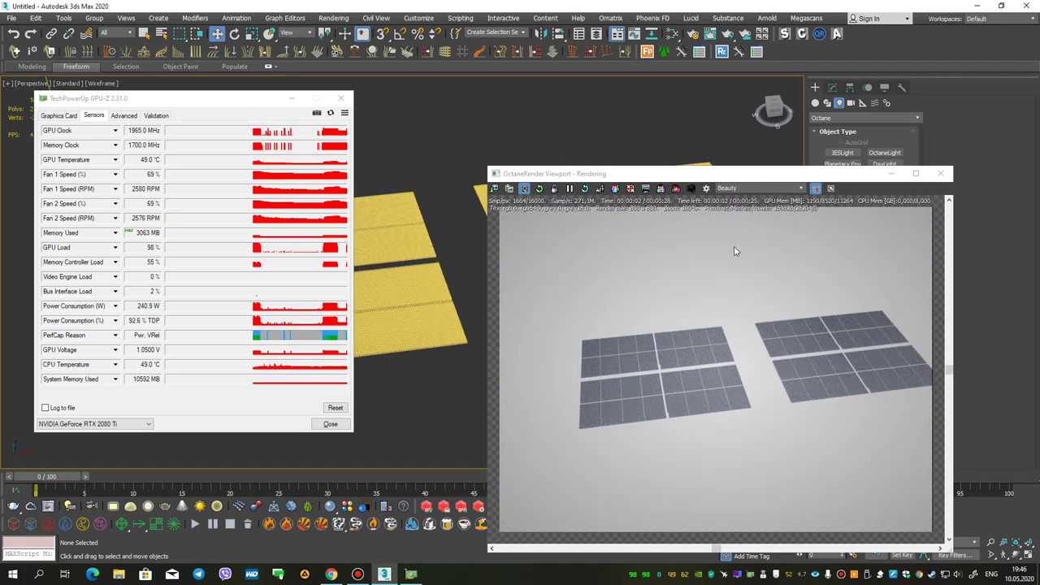
pyautogui.scroll(3, 475, 262)
pyautogui.scroll(5, 474, 262)
pyautogui.scroll(5, 475, 262)
pyautogui.keyDown('alt'); pyautogui.moveTo(474, 261); pyautogui.dragTo(436, 250, button='middle'); pyautogui.keyUp('alt')
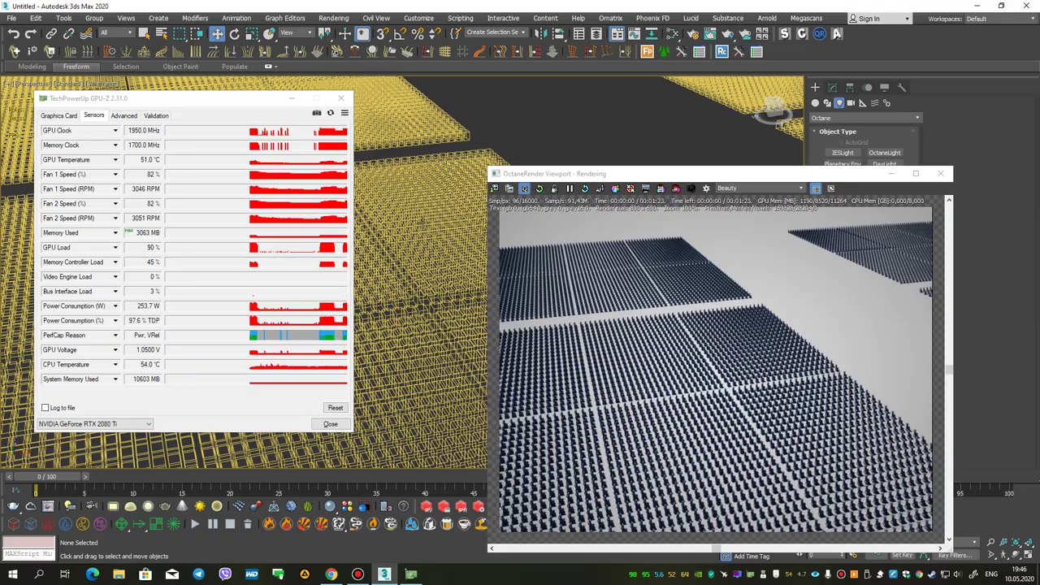
pyautogui.scroll(3, 423, 225)
pyautogui.scroll(3, 423, 225)
pyautogui.scroll(3, 424, 225)
pyautogui.scroll(3, 423, 225)
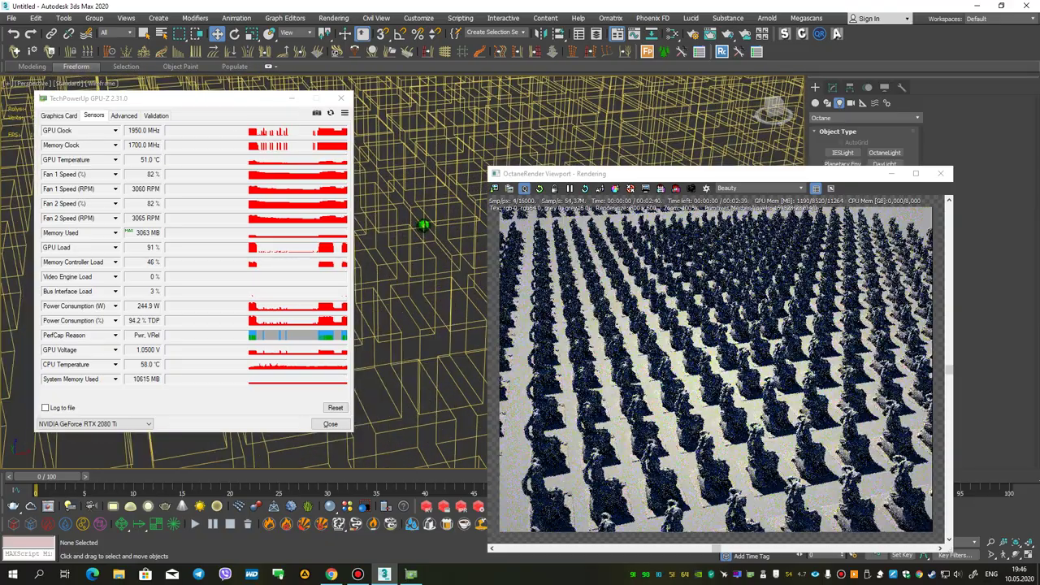
pyautogui.scroll(3, 424, 225)
pyautogui.scroll(-10, 423, 225)
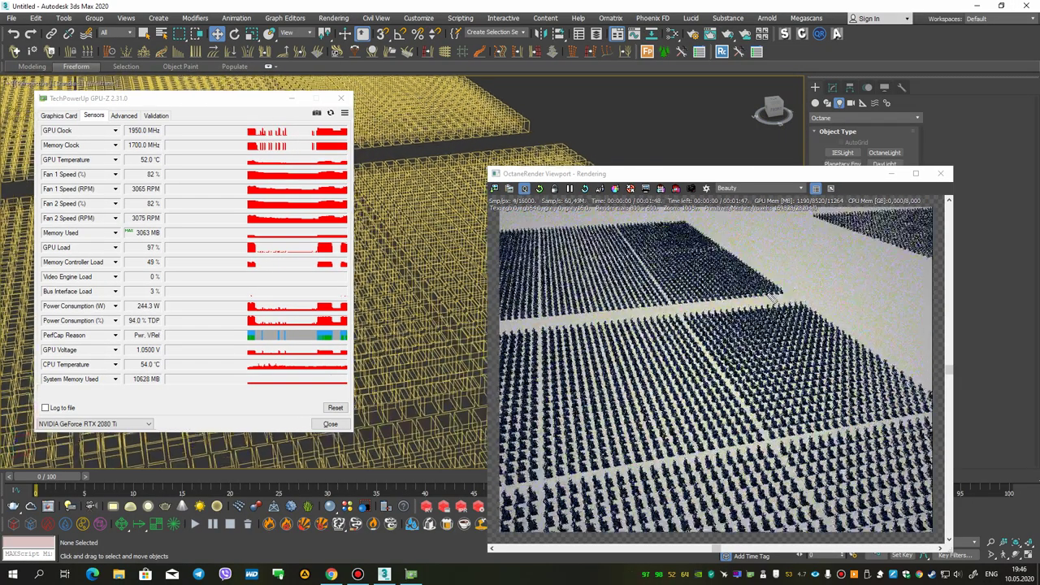
pyautogui.moveTo(758, 291); pyautogui.dragTo(847, 286)
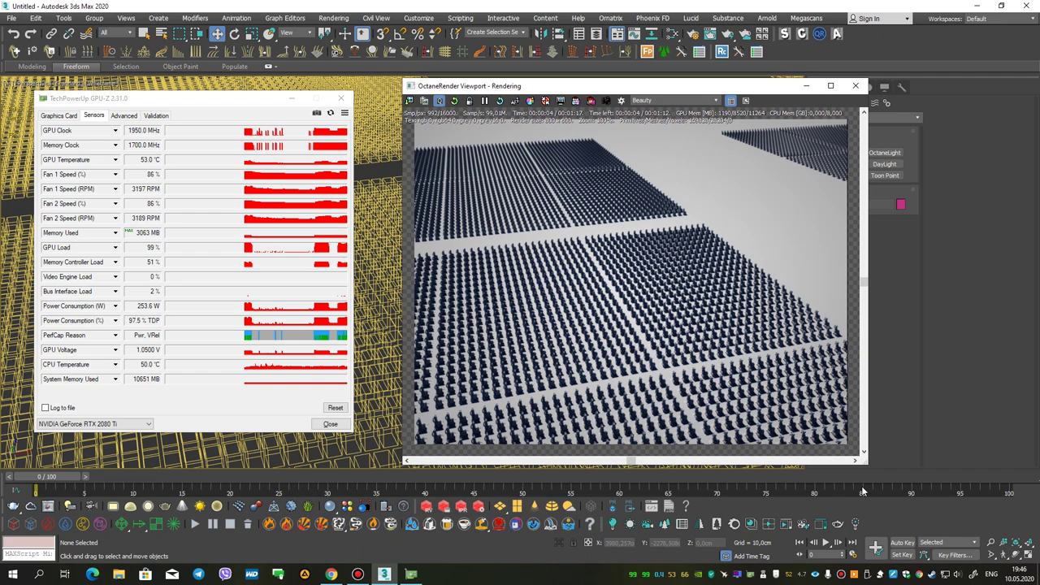
pyautogui.moveTo(864, 465); pyautogui.dragTo(1019, 501)
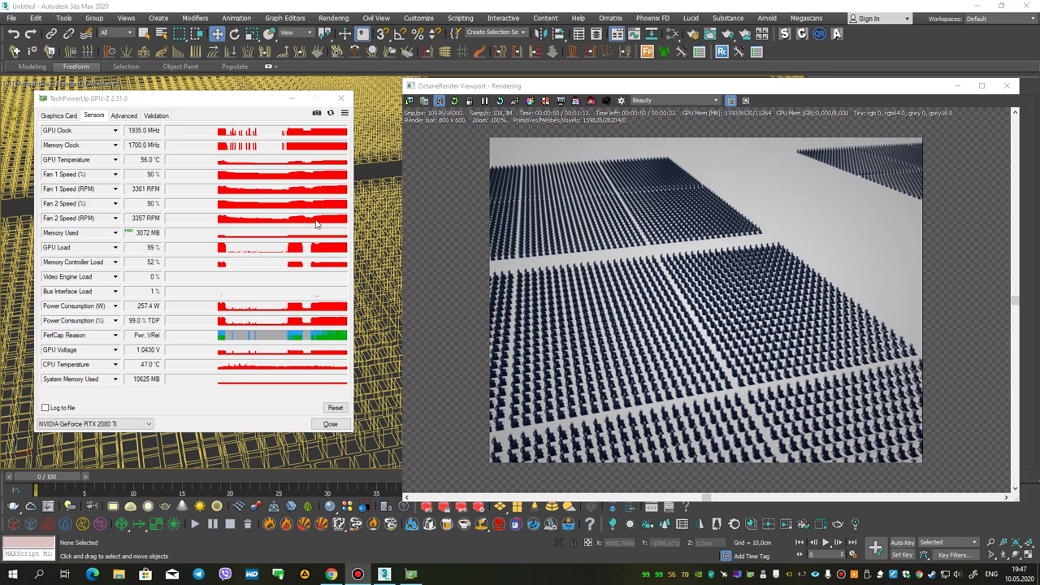
# Close GPU-Z and annotate the Polys stat: 'Crazy bug in 3ds max / We have 4 billion polys! not 212 million =)'.
pyautogui.click(340, 101)
pyautogui.moveTo(244, 244)
pyautogui.mouseDown(button='middle')
pyautogui.moveTo(260, 360)
pyautogui.moveTo(204, 233)
pyautogui.moveTo(243, 422)
pyautogui.mouseUp(button='middle')
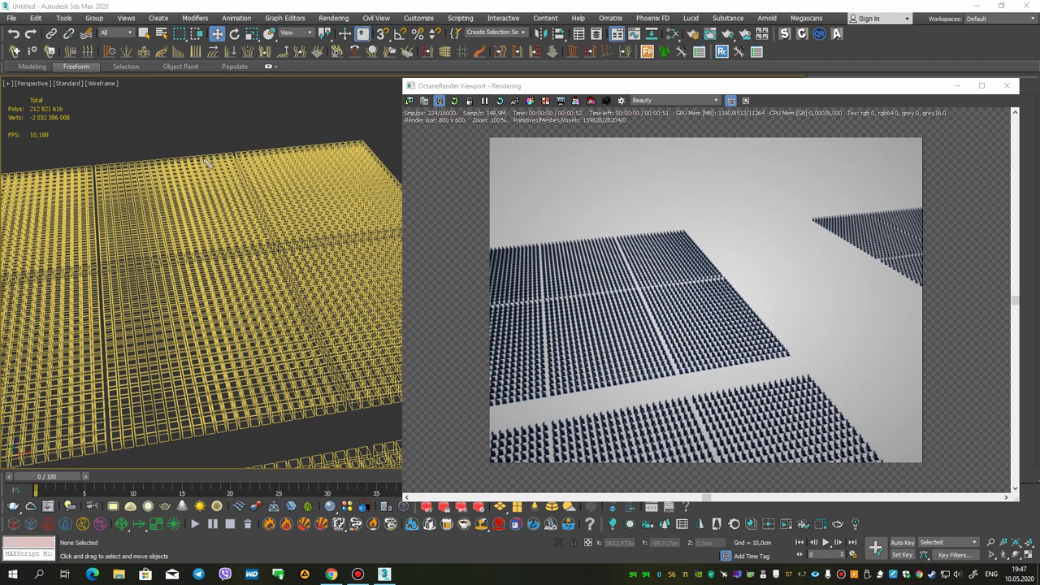
pyautogui.moveTo(72, 108)
pyautogui.mouseDown()
pyautogui.moveTo(136, 103)
pyautogui.moveTo(68, 107)
pyautogui.moveTo(91, 116)
pyautogui.mouseUp()
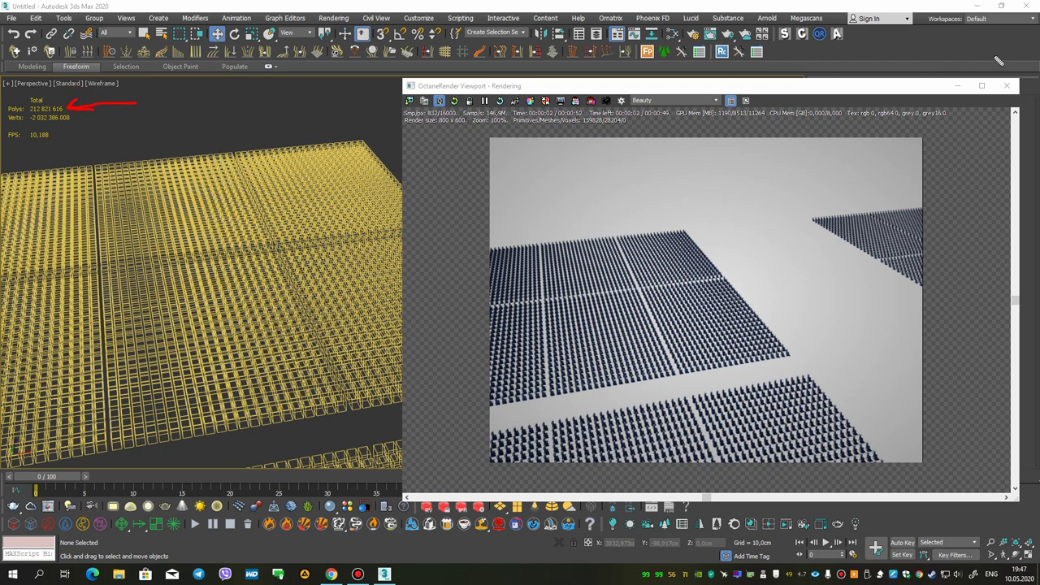
pyautogui.click(147, 102)
pyautogui.write('Crazy bug in 3ds am')
pyautogui.press('BackSpace')
pyautogui.press('BackSpace')
pyautogui.write('max')
pyautogui.press('Return')
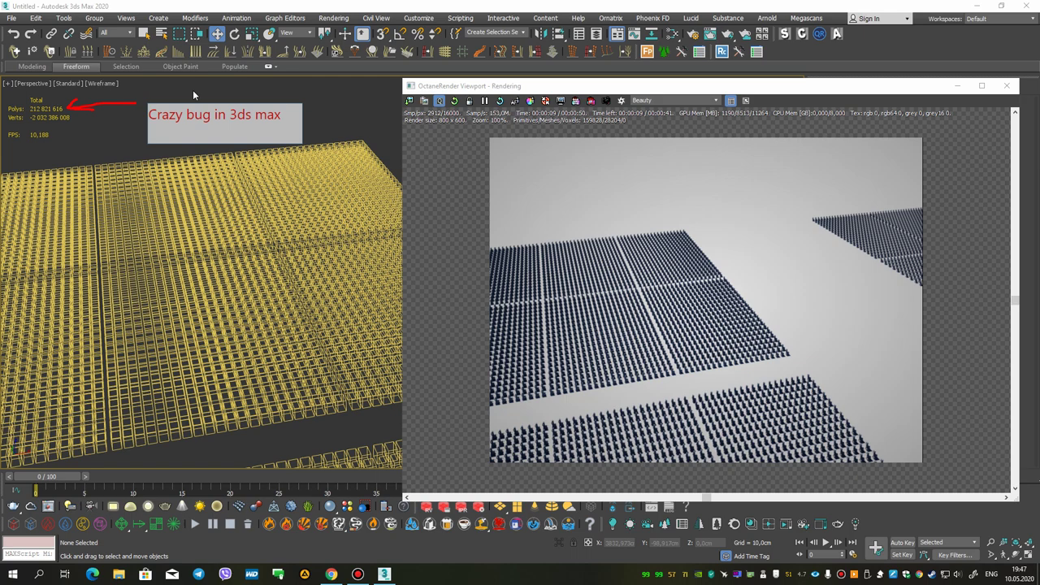
pyautogui.write('We have 4 billion polys!')
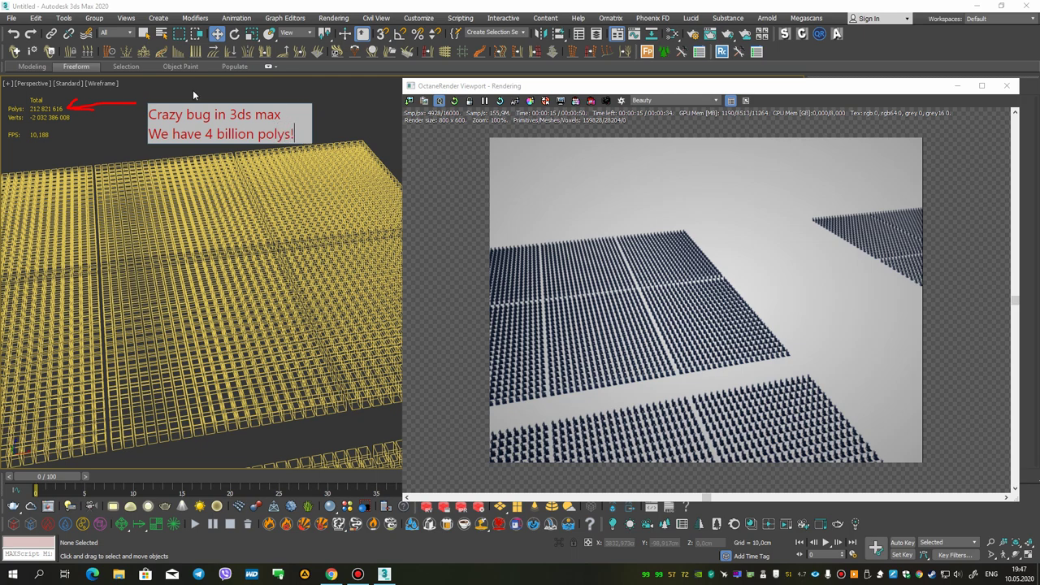
pyautogui.write(' not 212 mill')
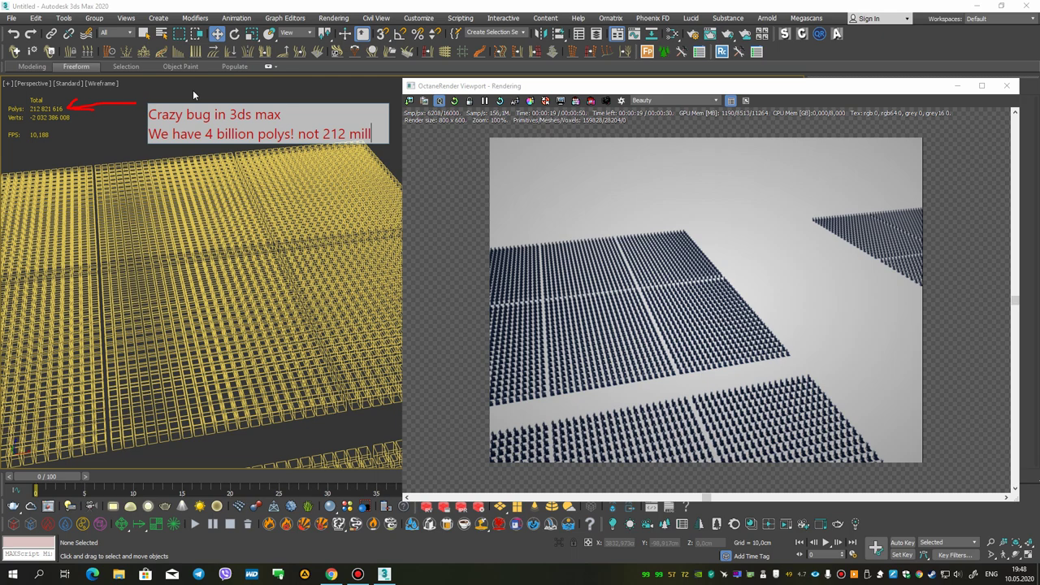
pyautogui.write('ion =)')
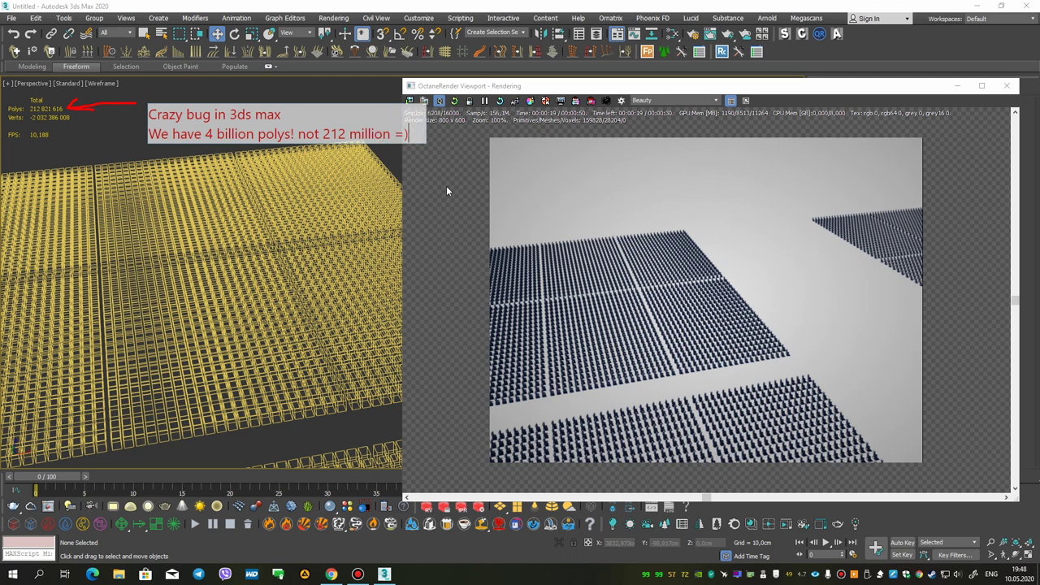
pyautogui.click(515, 213)
# Clear the annotations and open the Statistics page of Viewport Configuration.
pyautogui.press('Escape')
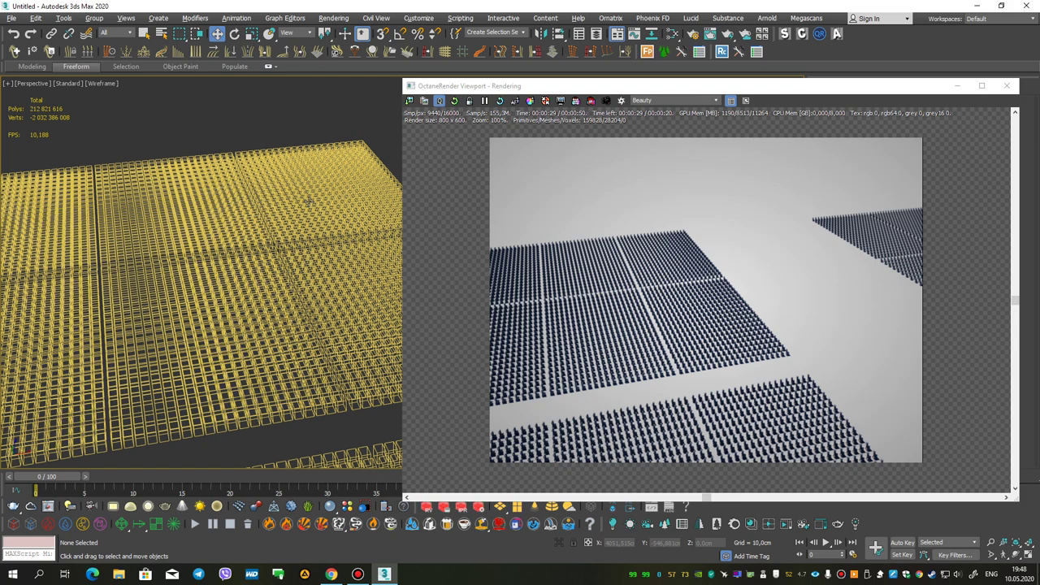
pyautogui.hotkey('alt', 'b')
pyautogui.click(564, 155)
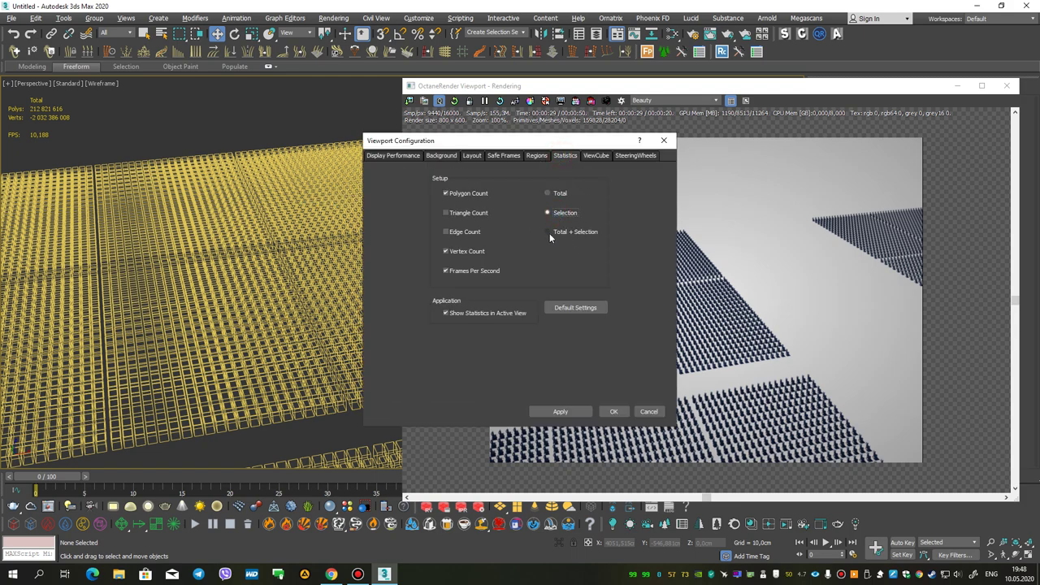
# Set the viewport statistics to show Total + Selection and apply.
pyautogui.click(549, 233)
pyautogui.click(613, 411)
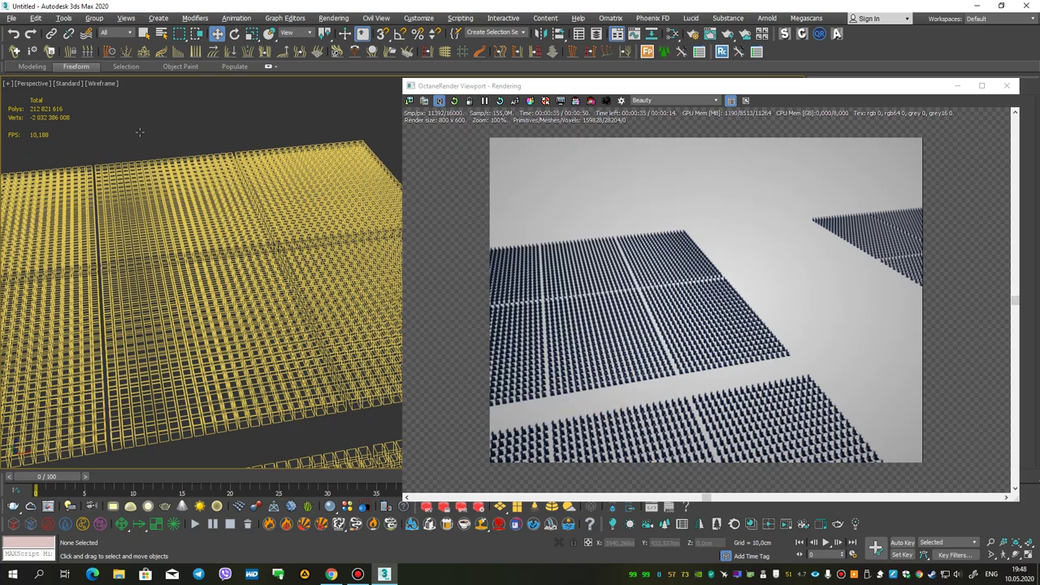
pyautogui.moveTo(224, 134)
pyautogui.mouseDown(button='middle')
pyautogui.moveTo(122, 217)
pyautogui.moveTo(325, 186)
pyautogui.moveTo(131, 216)
pyautogui.mouseUp(button='middle')
# Zoom and pan into a close-up of a few statues.
pyautogui.scroll(1, 134, 211)
pyautogui.scroll(1, 143, 197)
pyautogui.scroll(2, 143, 197)
pyautogui.scroll(2, 143, 197)
pyautogui.scroll(2, 143, 198)
pyautogui.moveTo(143, 198)
pyautogui.mouseDown(button='middle')
pyautogui.moveTo(241, 297)
pyautogui.moveTo(242, 311)
pyautogui.moveTo(128, 192)
pyautogui.moveTo(191, 285)
pyautogui.mouseUp(button='middle')
pyautogui.scroll(1, 127, 193)
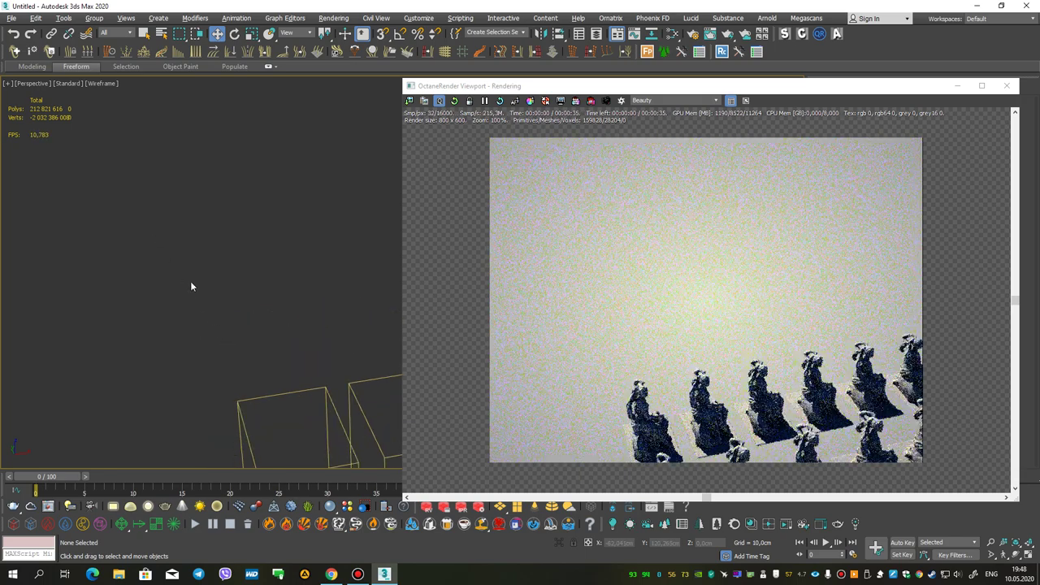
# Select one statue and underline its 159 828 poly count and Octane's 159828 primitive count.
pyautogui.click(272, 397)
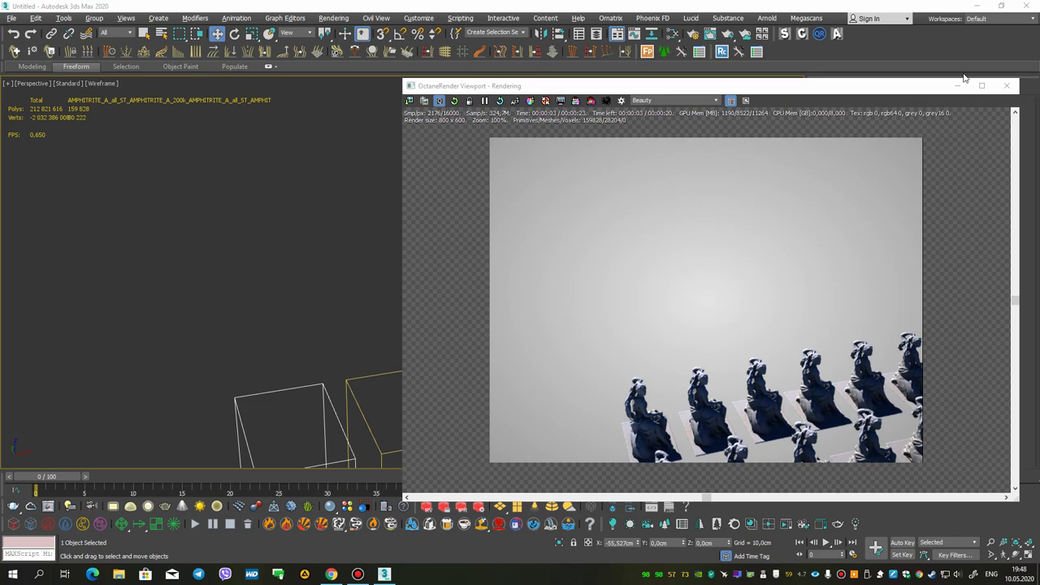
pyautogui.moveTo(65, 112); pyautogui.dragTo(110, 112)
pyautogui.moveTo(591, 127); pyautogui.dragTo(580, 126)
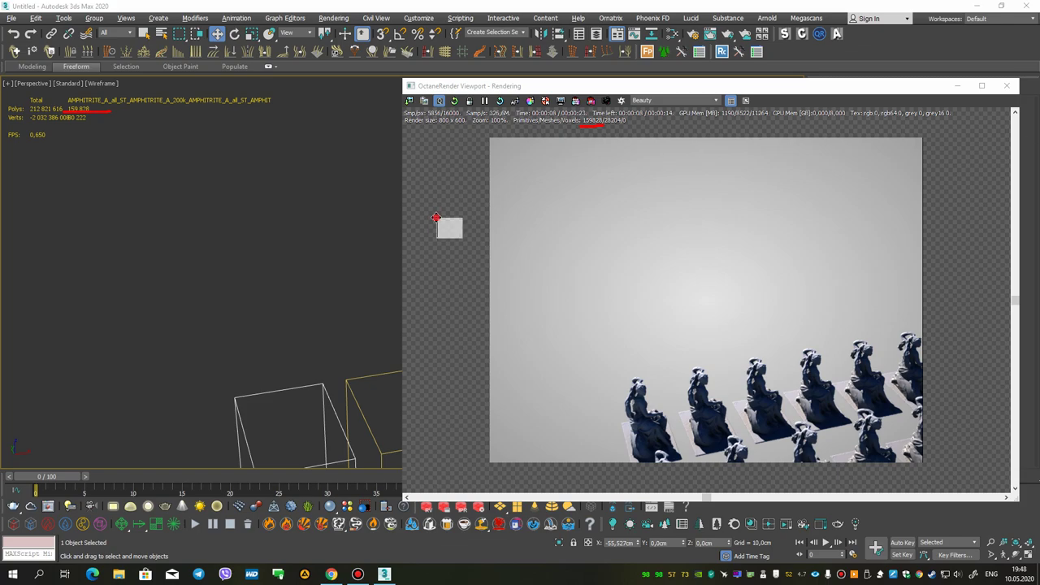
# Add the on-screen note '159 828 polys * 159828 = 4 billion polys =)'.
pyautogui.write('159')
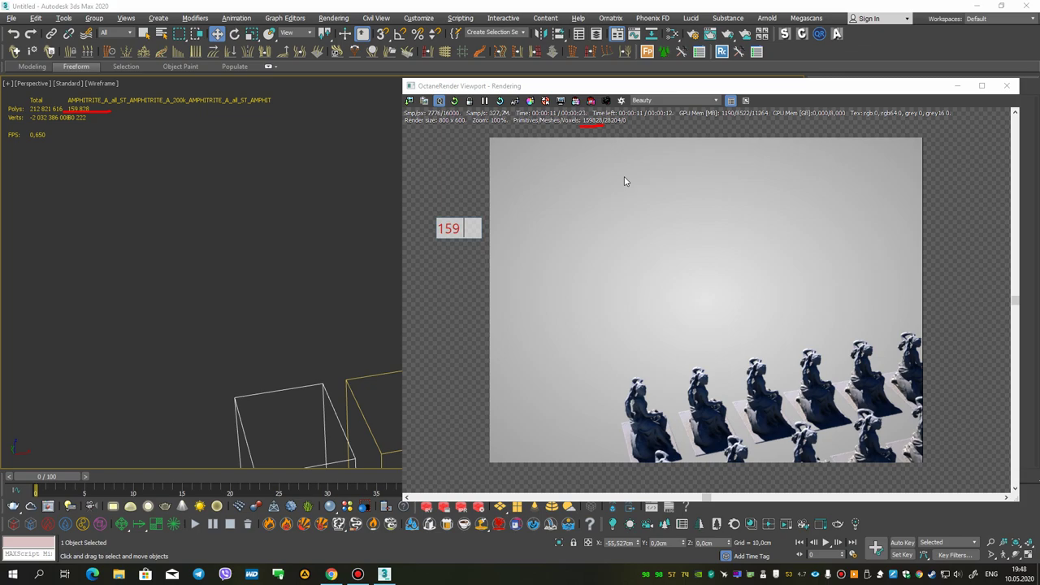
pyautogui.write(' 828 polys')
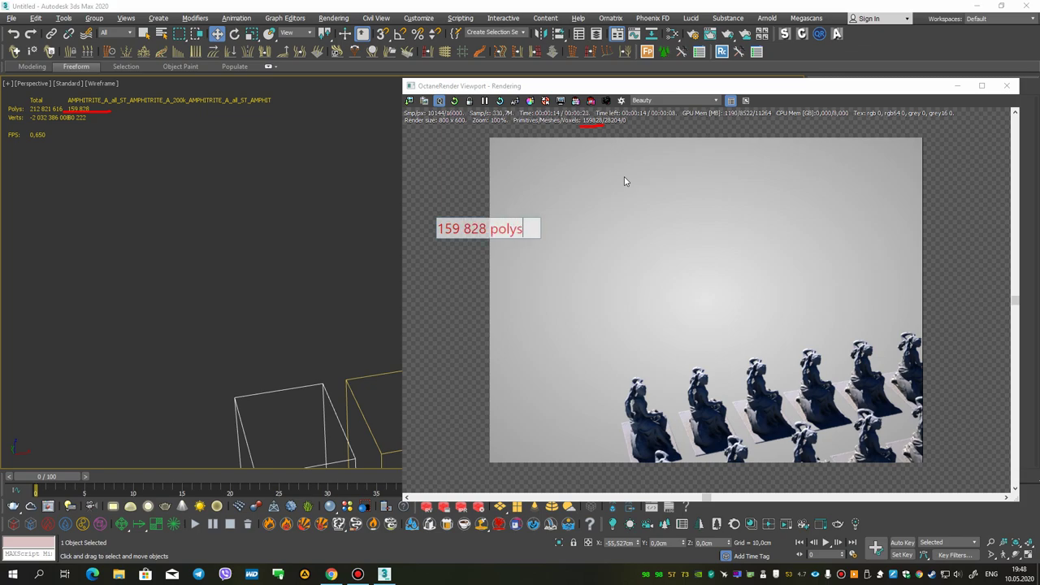
pyautogui.write(' *')
pyautogui.write(' 15')
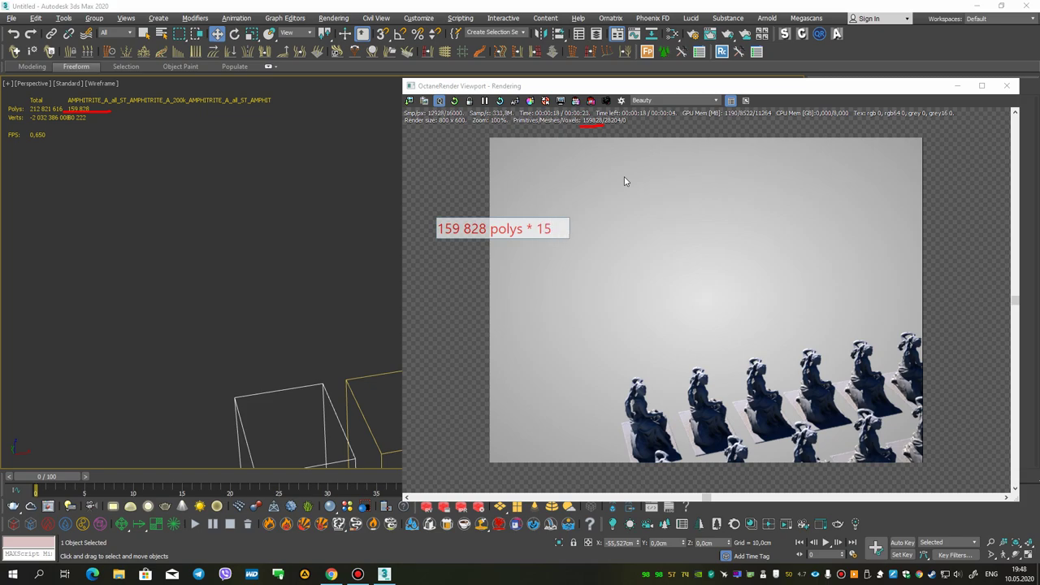
pyautogui.write('9828 ')
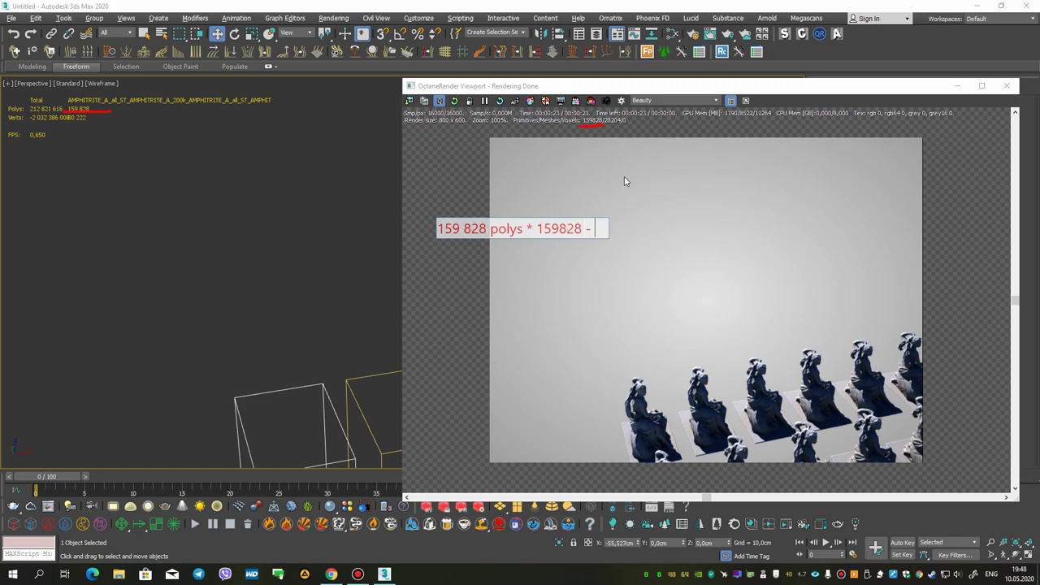
pyautogui.write('=')
pyautogui.write(' 4 biil')
pyautogui.press('BackSpace')
pyautogui.press('BackSpace')
pyautogui.write('llion polys =)')
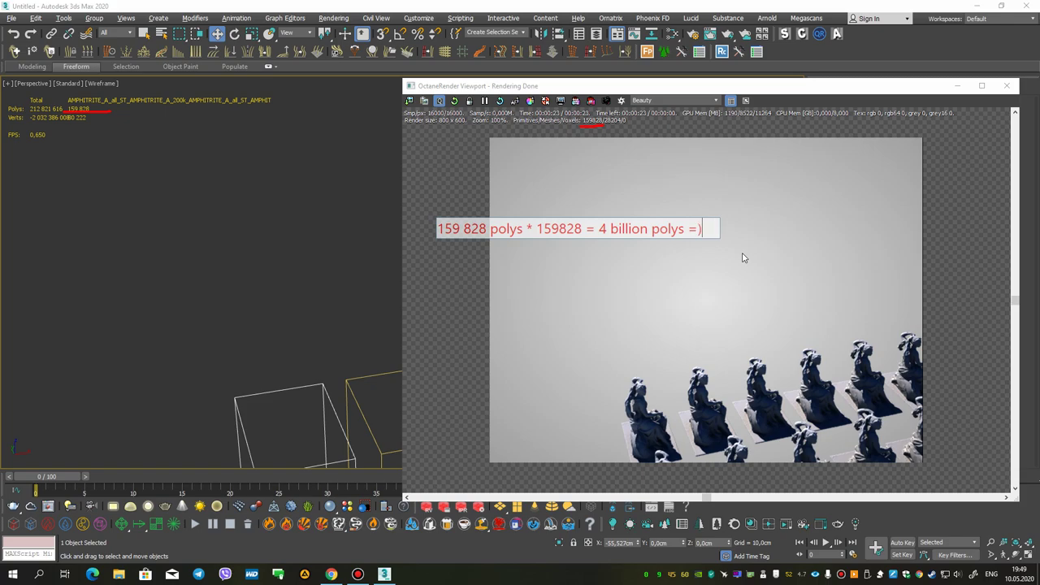
pyautogui.press('Escape')
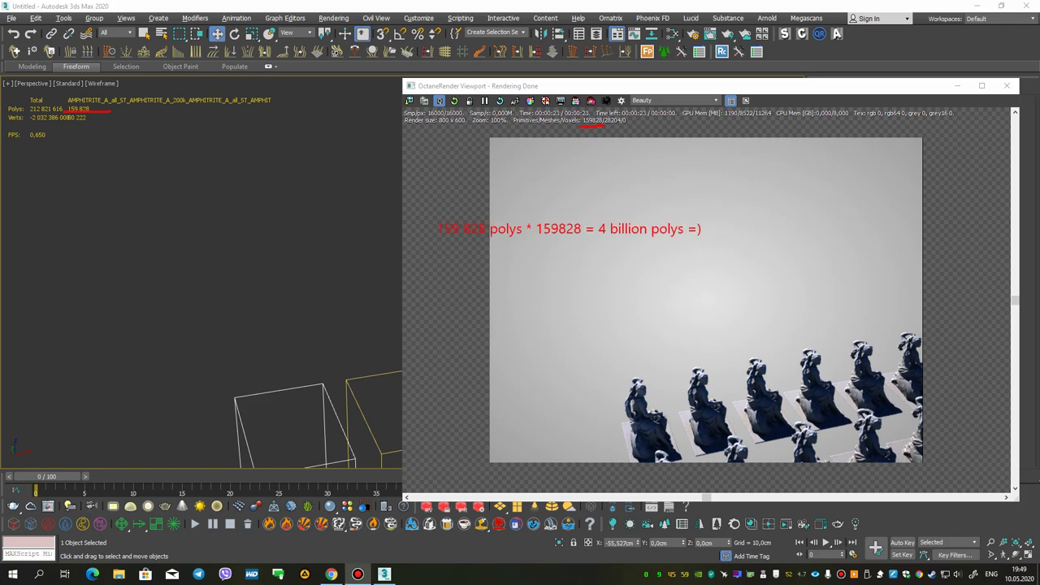
pyautogui.click(548, 333)
# Compute 159828 × 159828 in Calculator, then clear it.
pyautogui.click(569, 315)
pyautogui.click(591, 299)
pyautogui.click(572, 299)
pyautogui.click(569, 333)
pyautogui.click(570, 299)
pyautogui.click(612, 316)
pyautogui.click(547, 332)
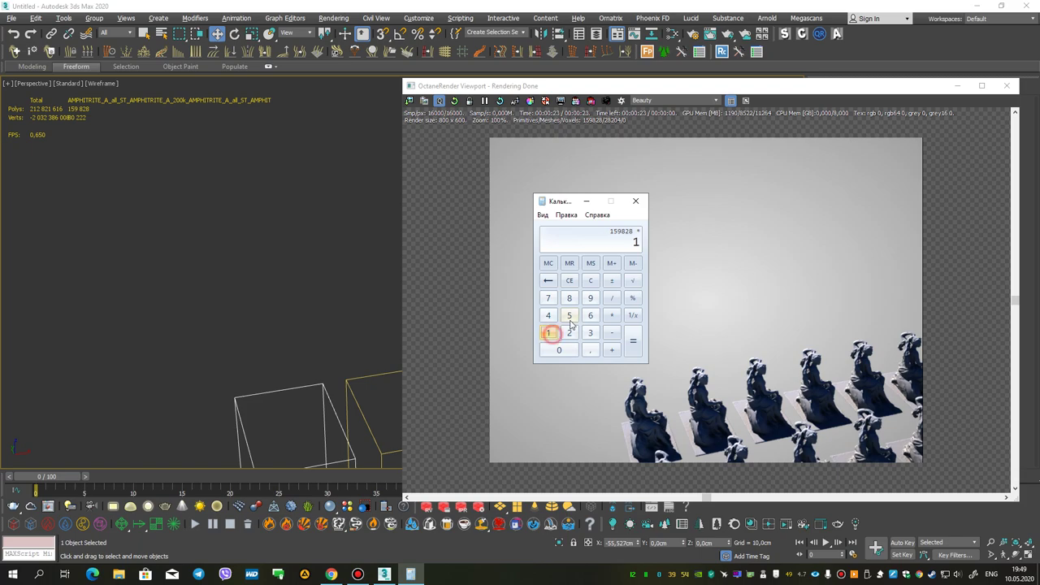
pyautogui.click(570, 315)
pyautogui.click(591, 298)
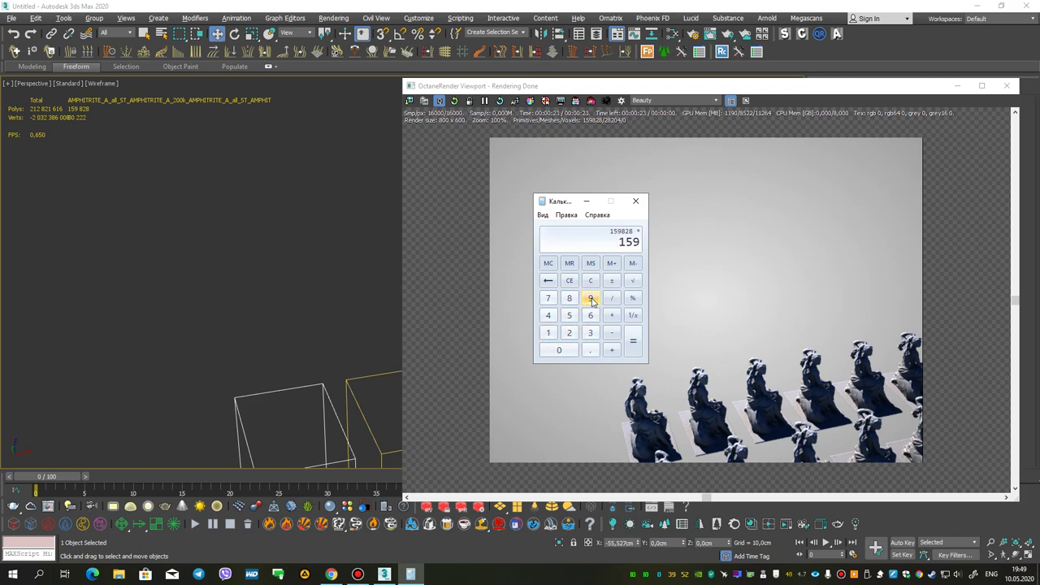
pyautogui.click(570, 299)
pyautogui.click(570, 332)
pyautogui.click(570, 298)
pyautogui.click(633, 340)
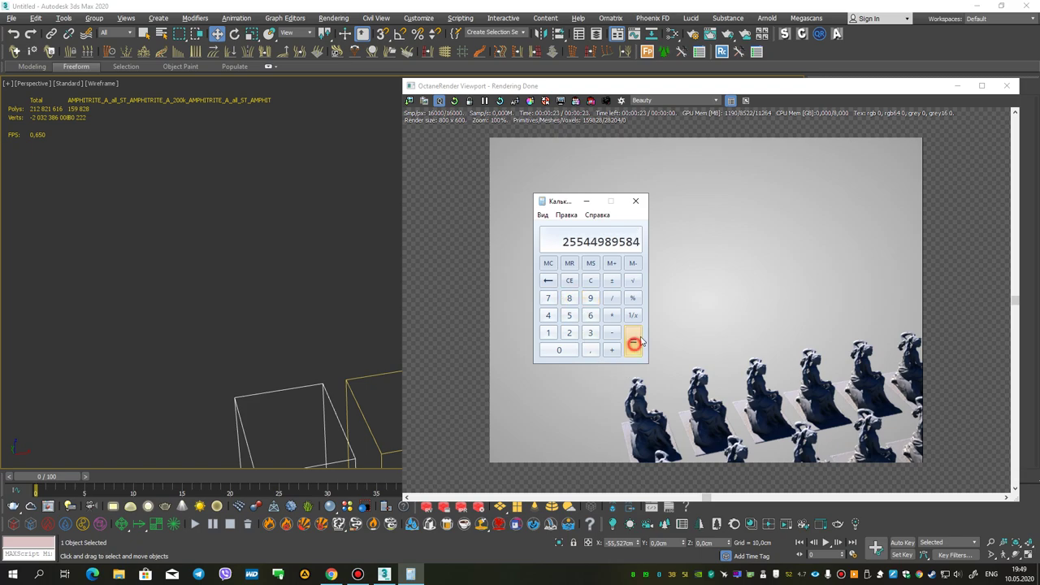
pyautogui.click(589, 281)
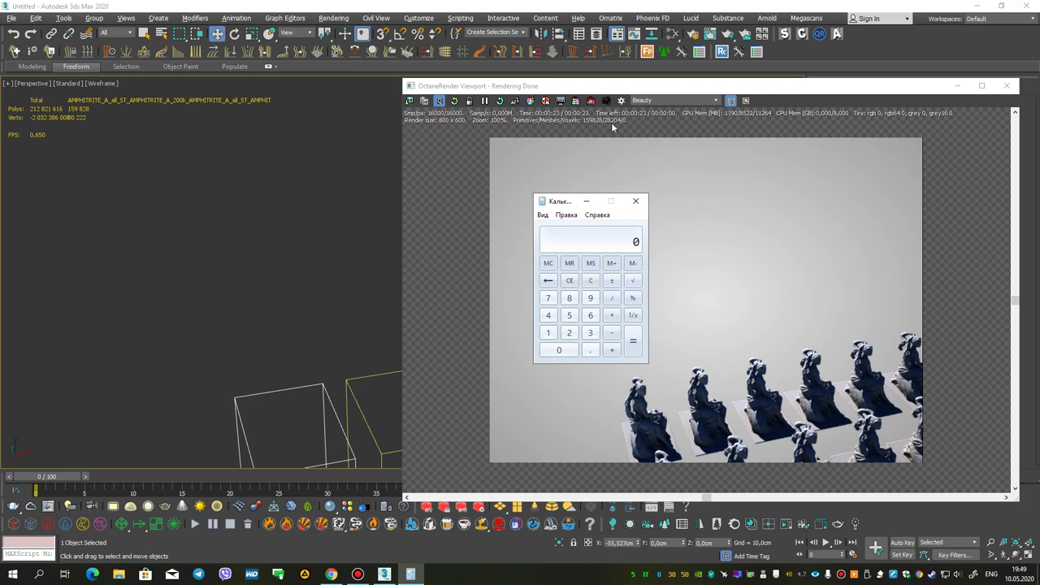
pyautogui.click(569, 333)
pyautogui.click(569, 297)
pyautogui.click(569, 332)
pyautogui.click(559, 349)
pyautogui.click(548, 315)
pyautogui.click(614, 317)
pyautogui.click(548, 332)
pyautogui.click(569, 315)
pyautogui.click(591, 299)
pyautogui.click(569, 297)
pyautogui.click(569, 332)
pyautogui.click(569, 297)
pyautogui.click(631, 348)
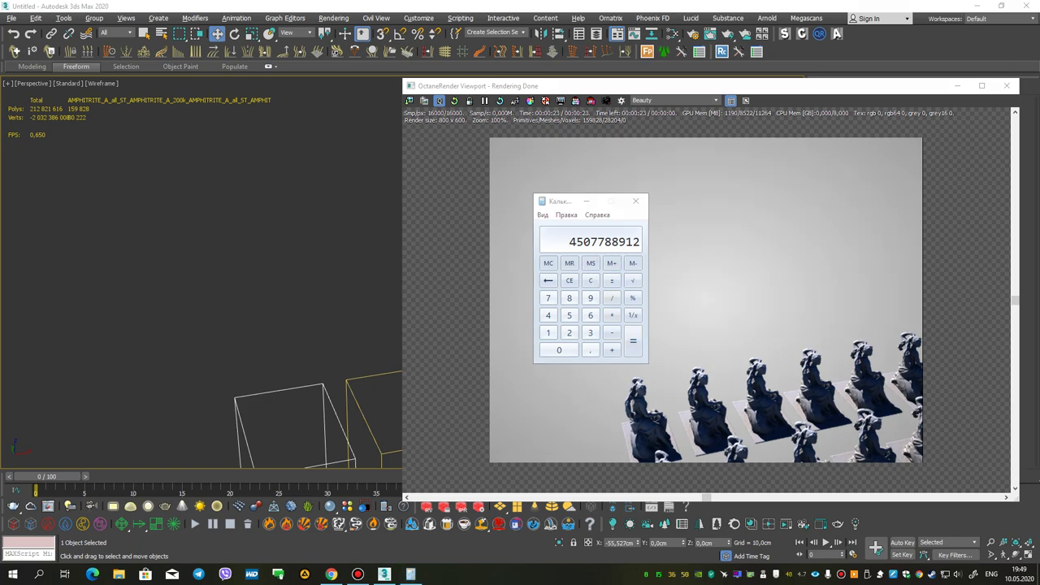
pyautogui.moveTo(576, 245)
pyautogui.mouseDown()
pyautogui.moveTo(630, 244)
pyautogui.moveTo(578, 245)
pyautogui.mouseUp()
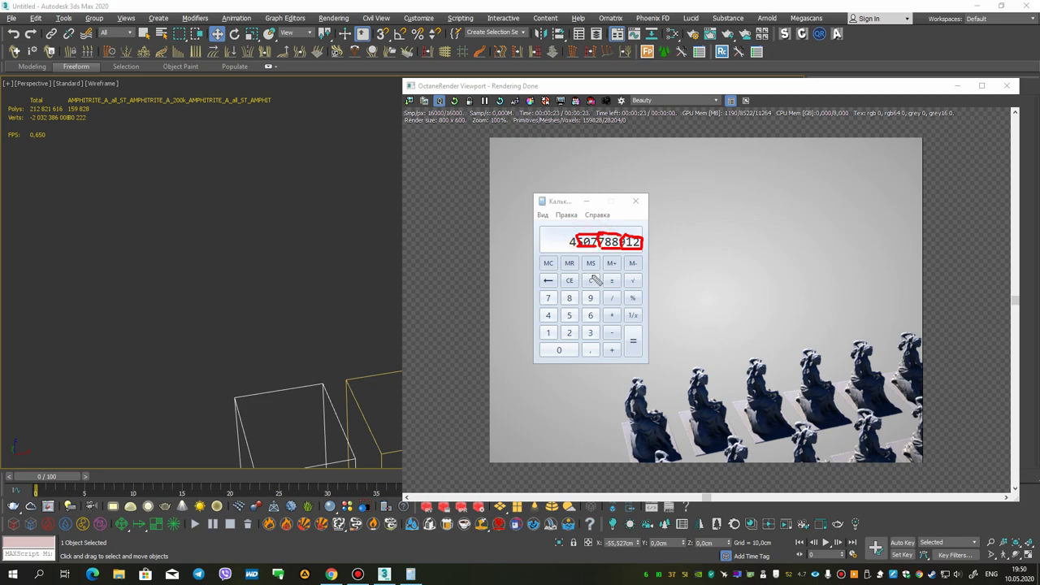
# Point an arrow at the result with the note 'billion =)', clear the marks, and close Calculator.
pyautogui.moveTo(658, 245); pyautogui.dragTo(719, 244)
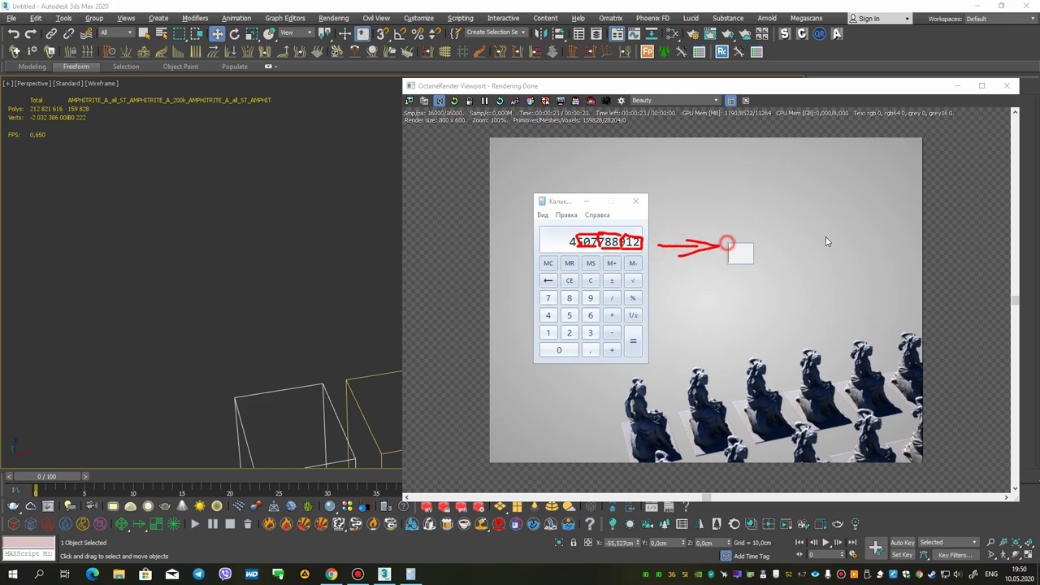
pyautogui.write('4billion =)')
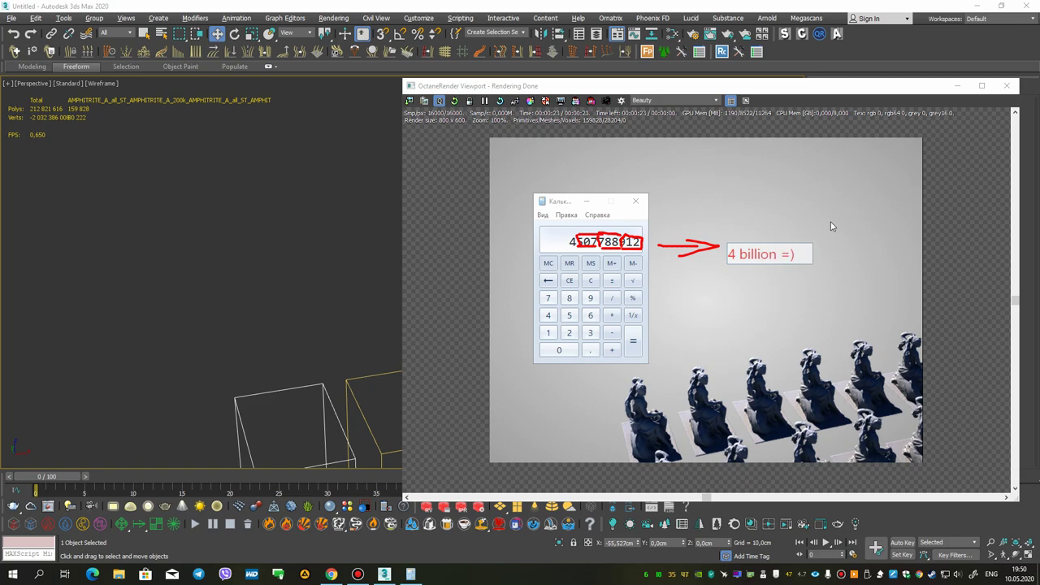
pyautogui.press('Escape')
pyautogui.press('Escape')
pyautogui.press('Escape')
pyautogui.click(636, 202)
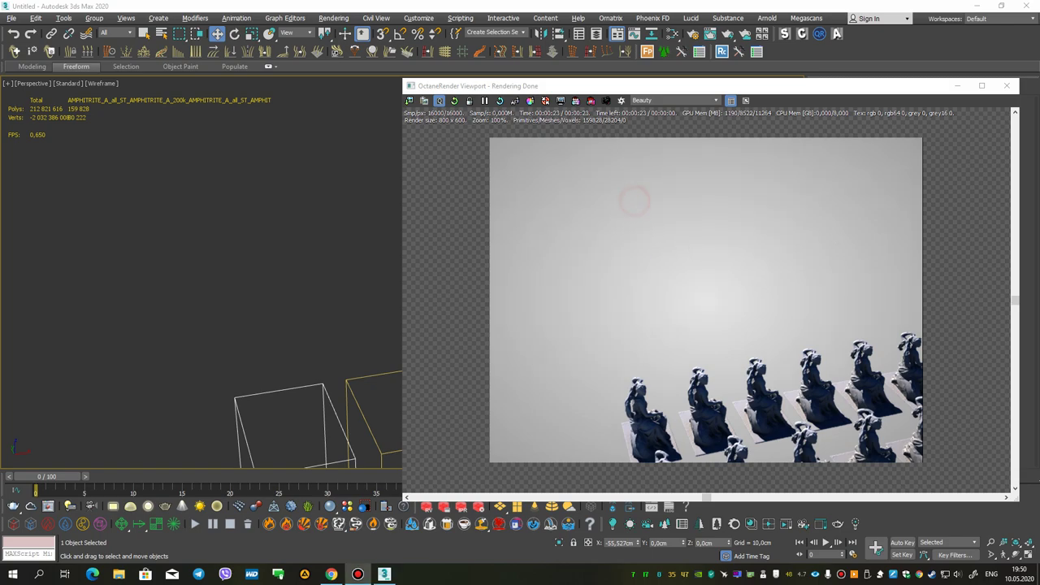